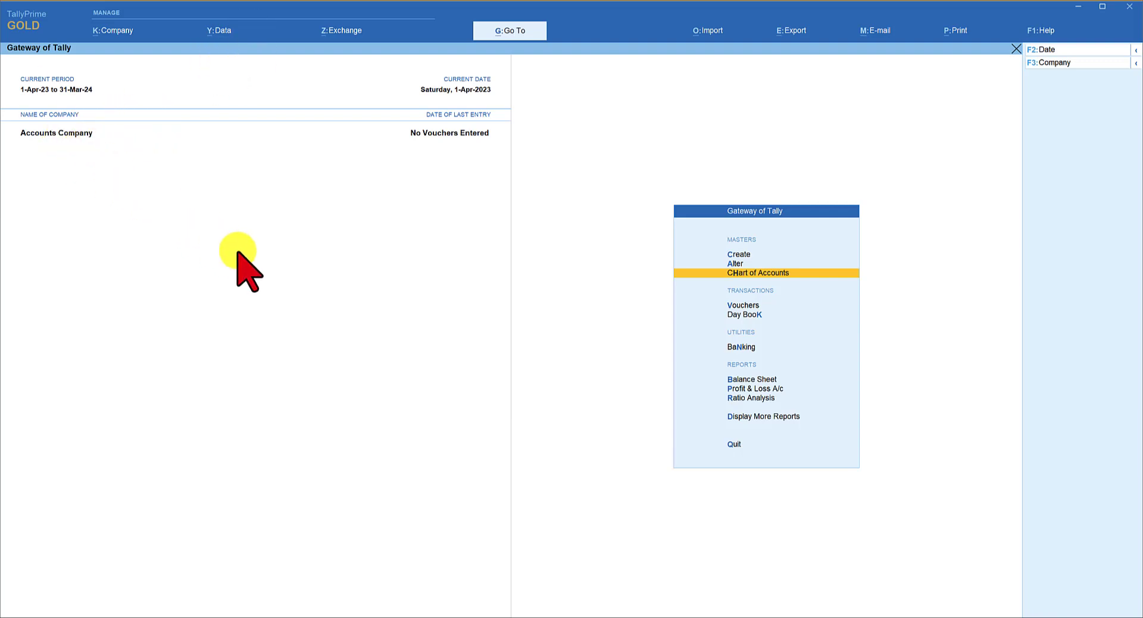
# Step: In the company features, accept the existing GST registration details and enable setting the company GST rate and other details
pyautogui.press('F11')
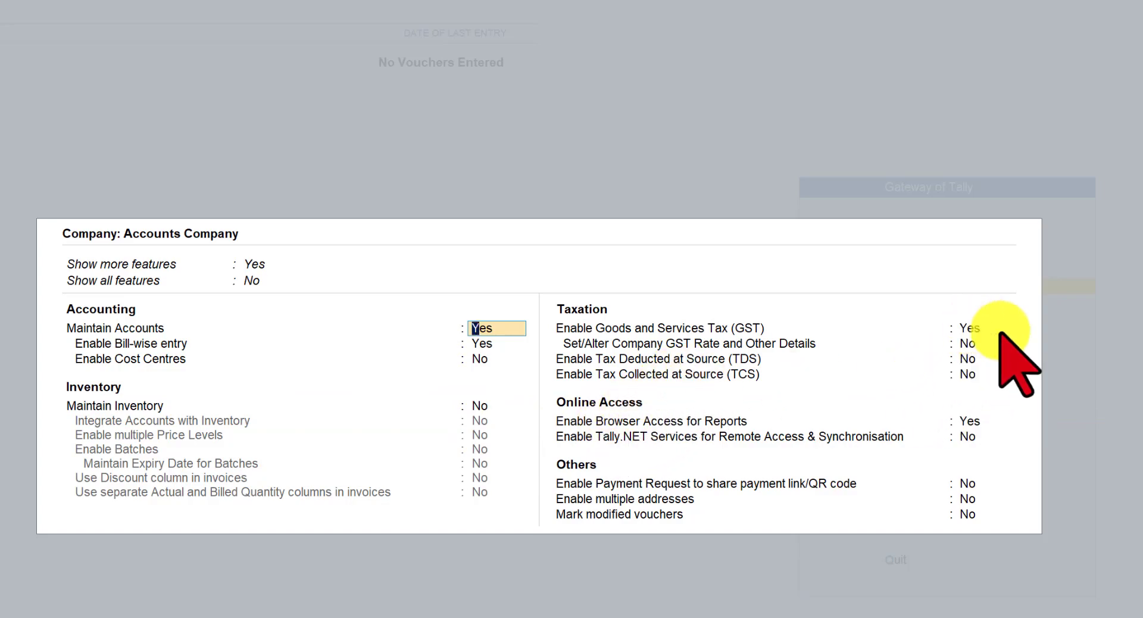
pyautogui.click(969, 329)
pyautogui.press('Return')
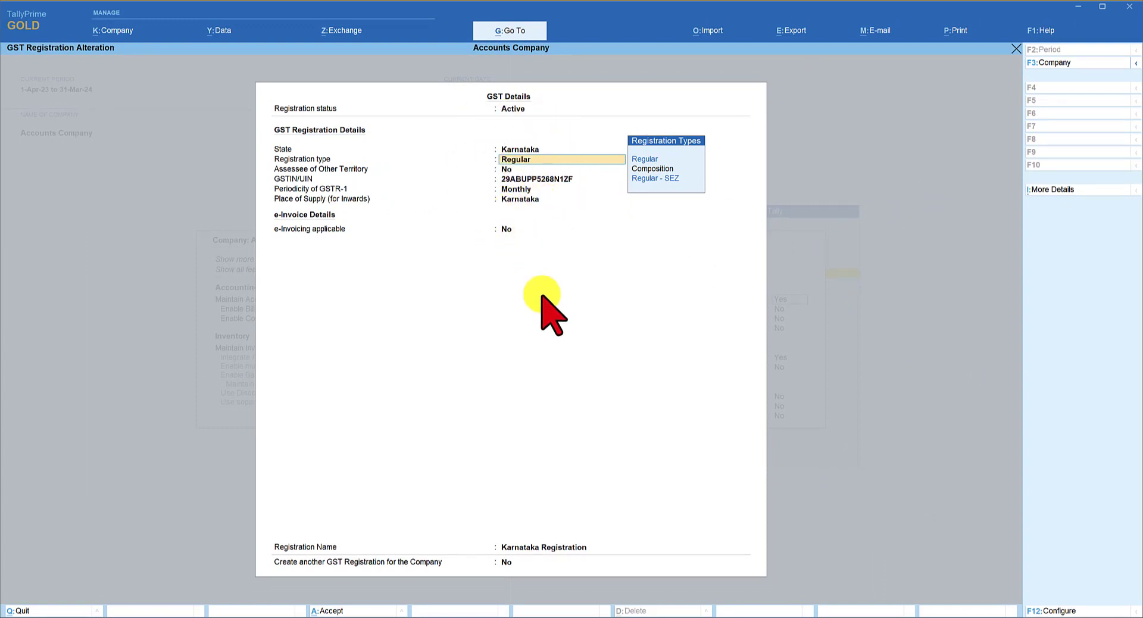
pyautogui.hotkey('ctrl', 'a')
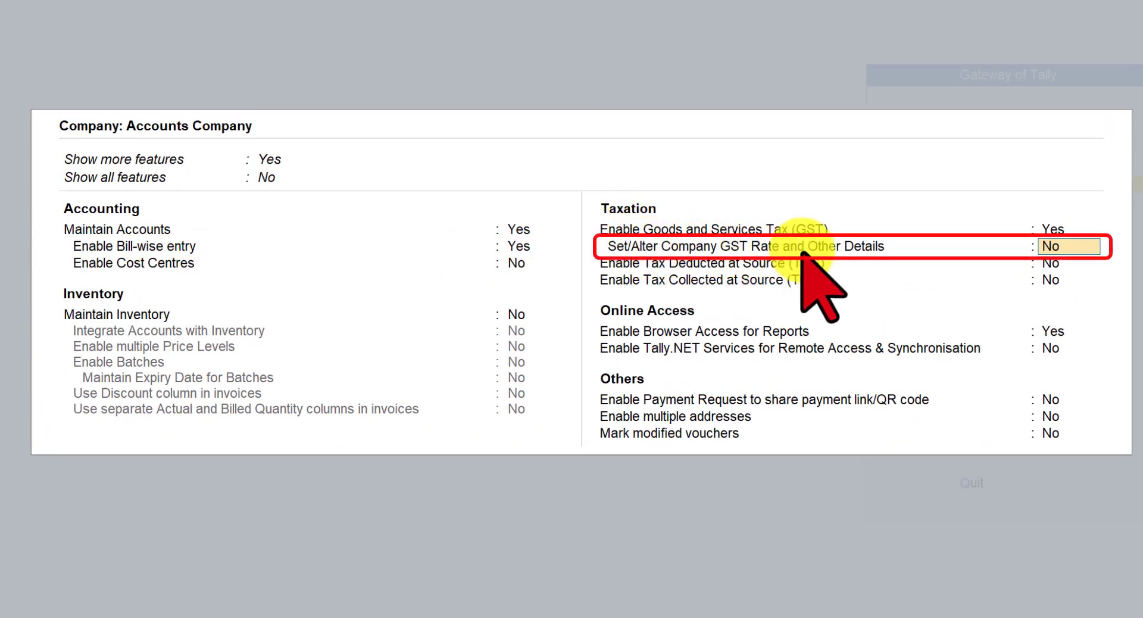
pyautogui.write('y')
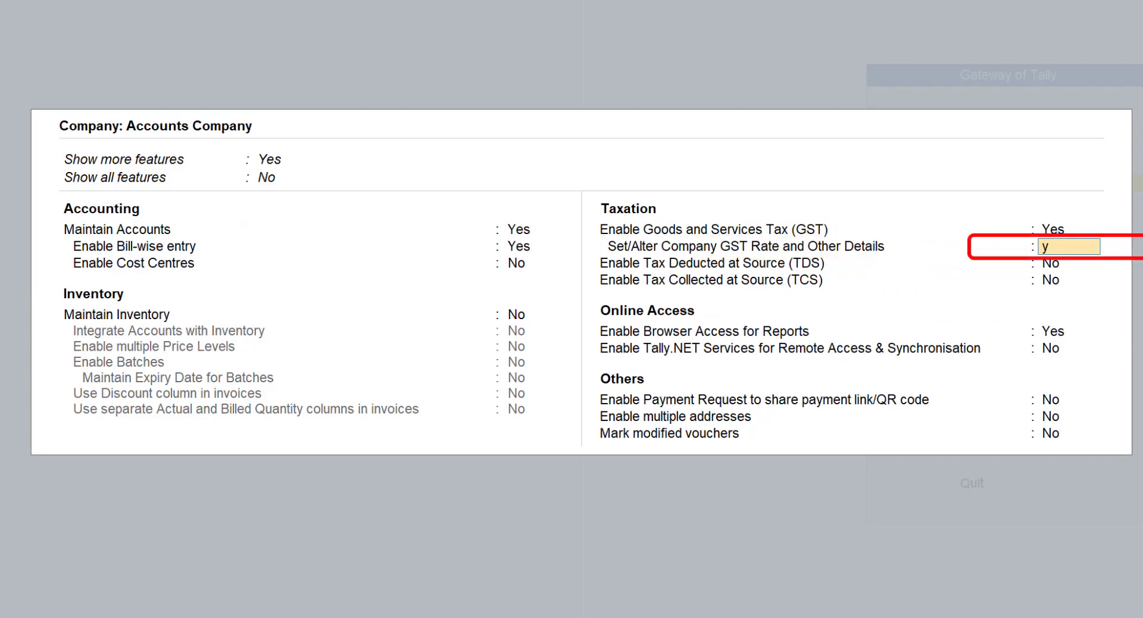
pyautogui.press('Return')
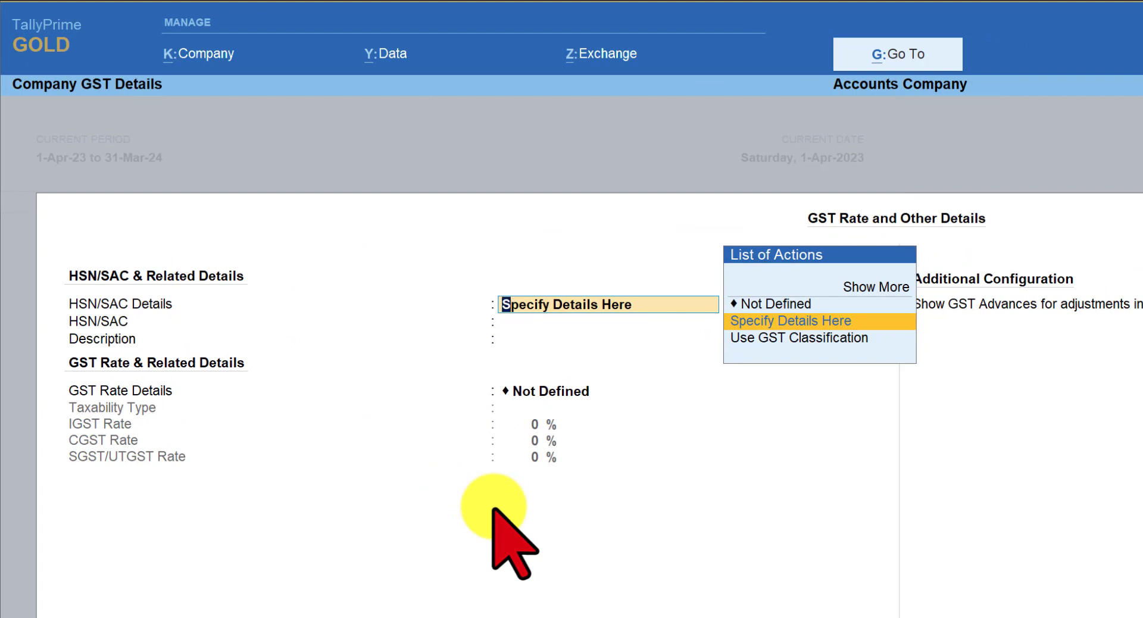
# Step: Specify the company-level HSN/SAC details with code 998399 and description Professional Services
pyautogui.press('Return')
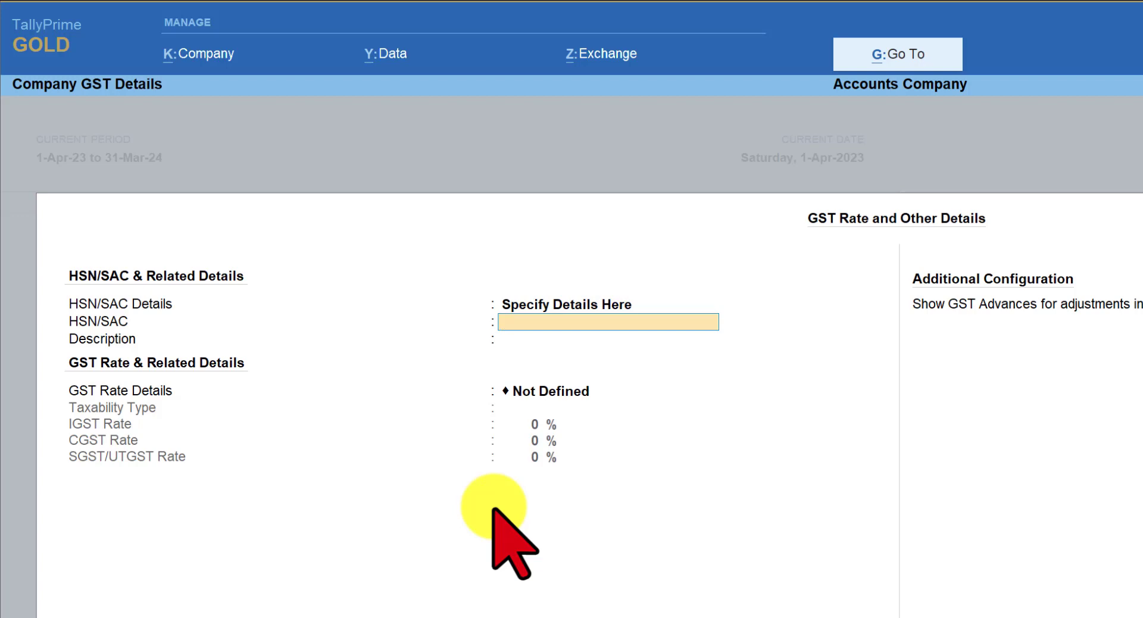
pyautogui.write('998399')
pyautogui.press('Return')
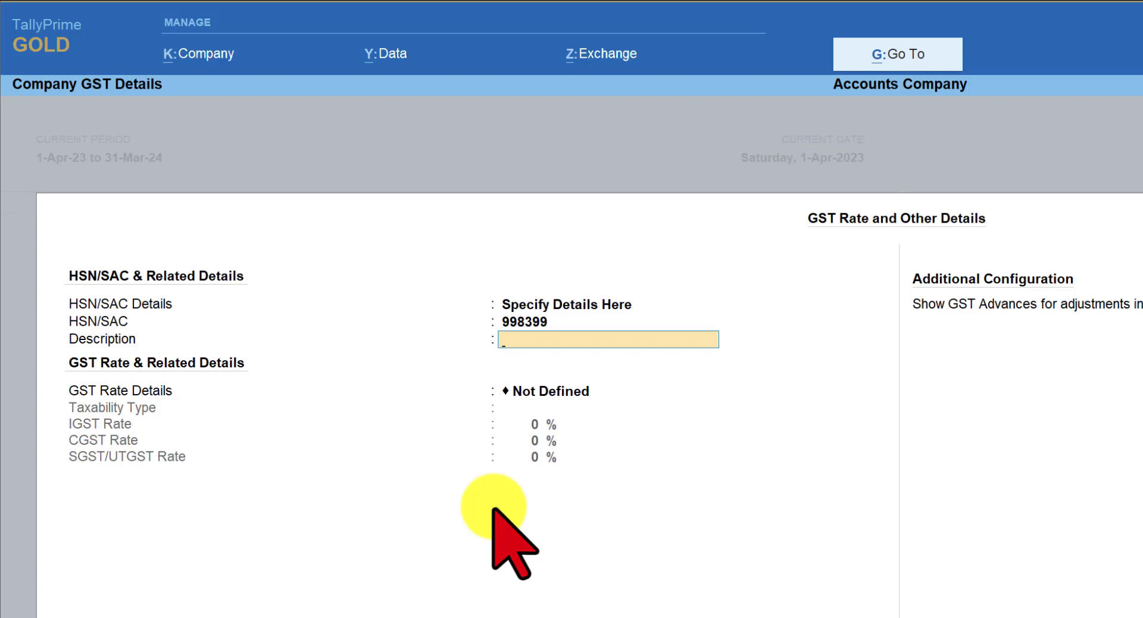
pyautogui.write('Professional Services')
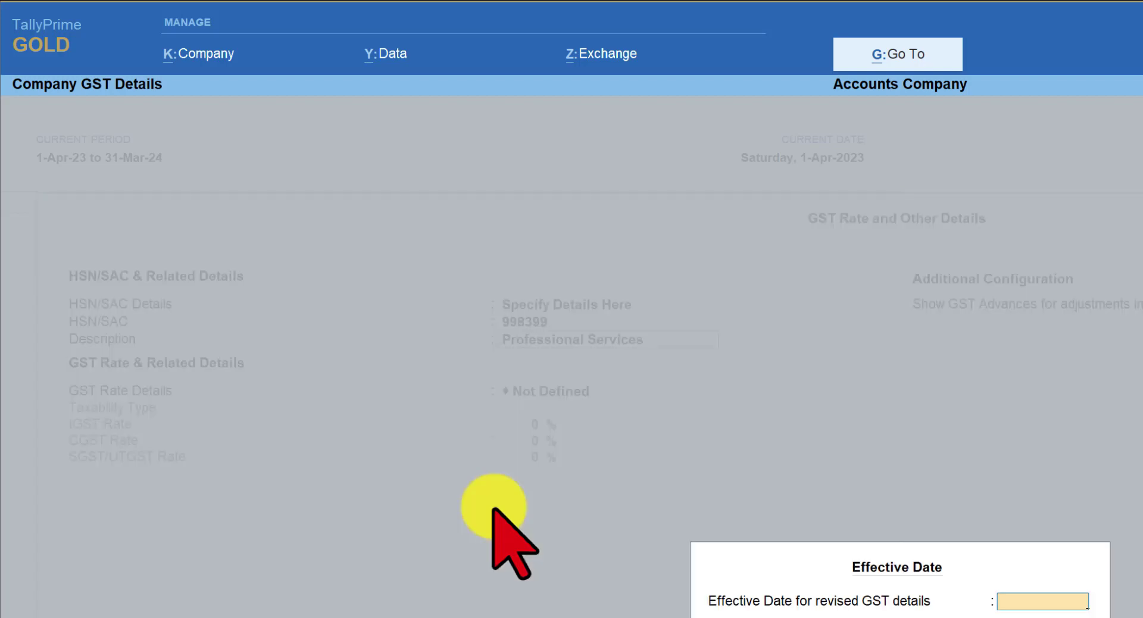
pyautogui.press('Return')
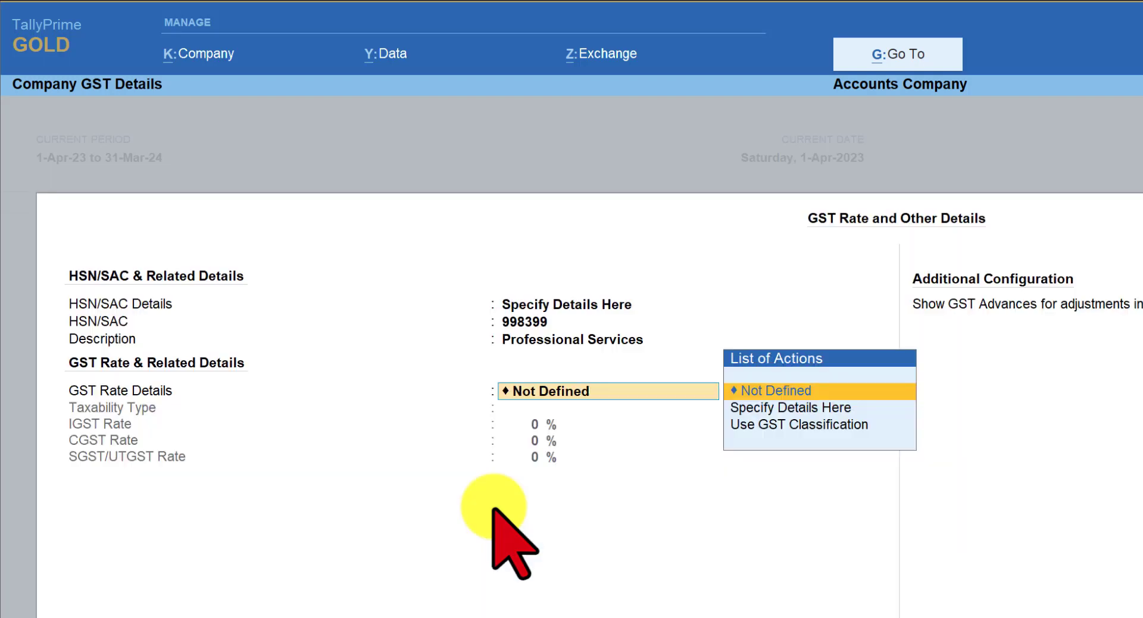
# Step: Specify the company GST rate details as Taxable at 18% IGST, then save the company features
pyautogui.press('Down')
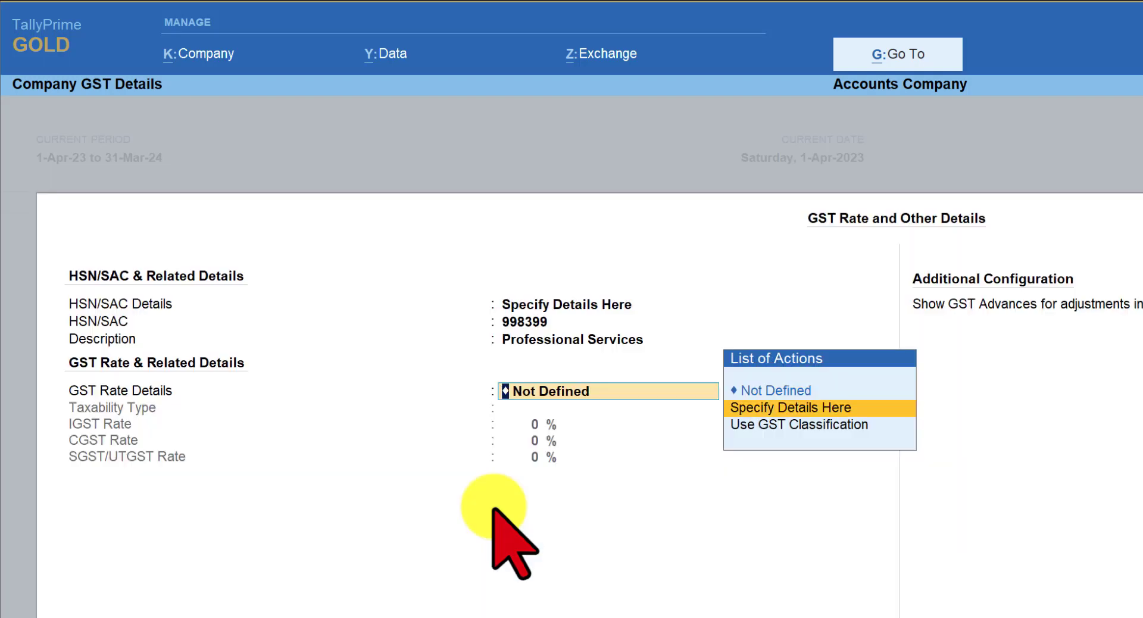
pyautogui.press('Return')
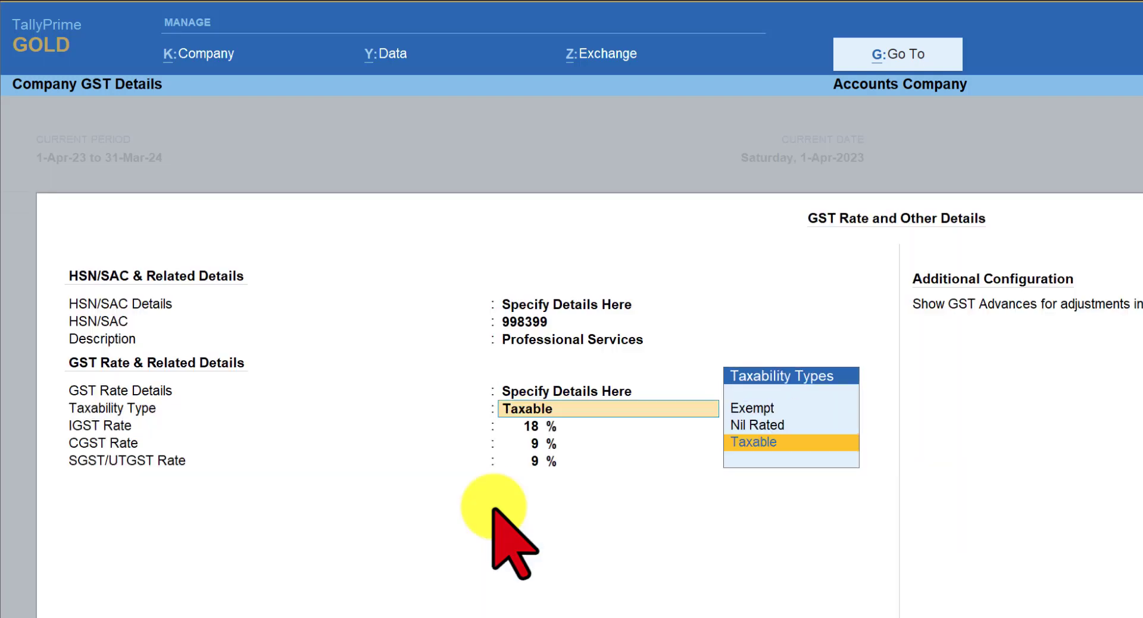
pyautogui.press('Return')
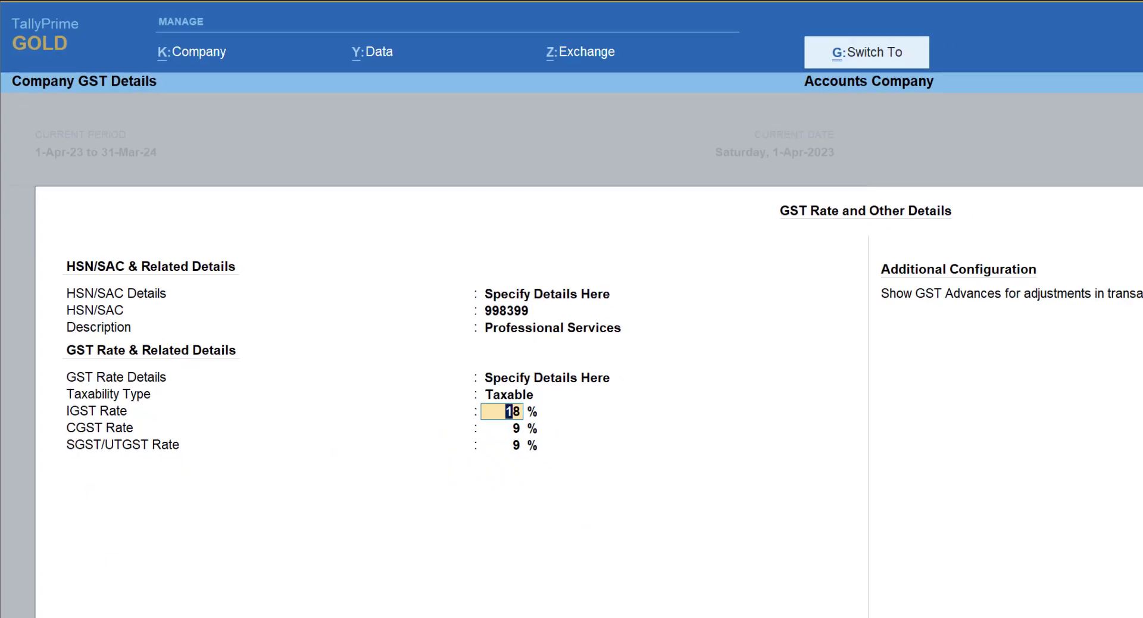
pyautogui.press('Return')
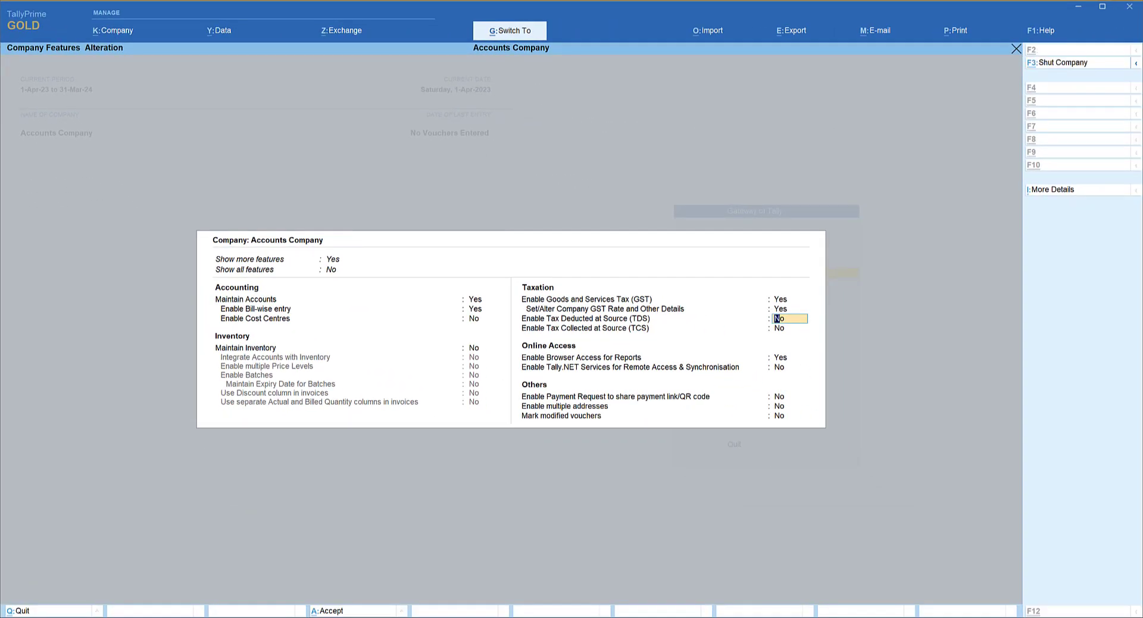
pyautogui.hotkey('ctrl', 'a')
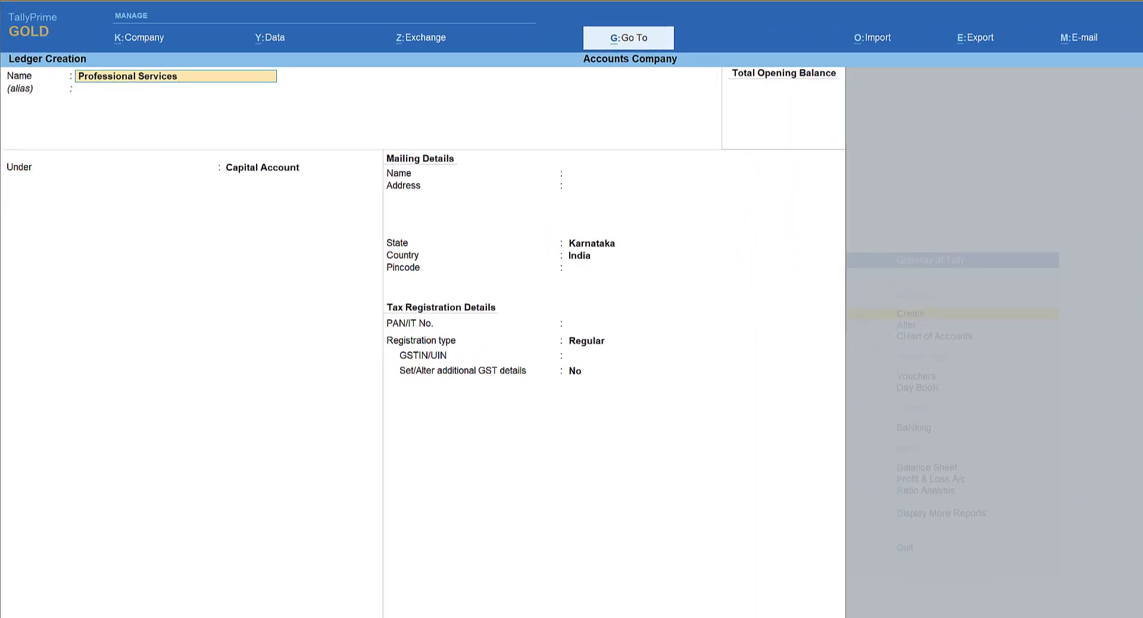
# Step: Create the Professional Services ledger under Sales Accounts, with HSN/SAC and GST rate details as per company, and leave ledger creation
pyautogui.press('Return')
pyautogui.press('Return')
pyautogui.write('Sal')
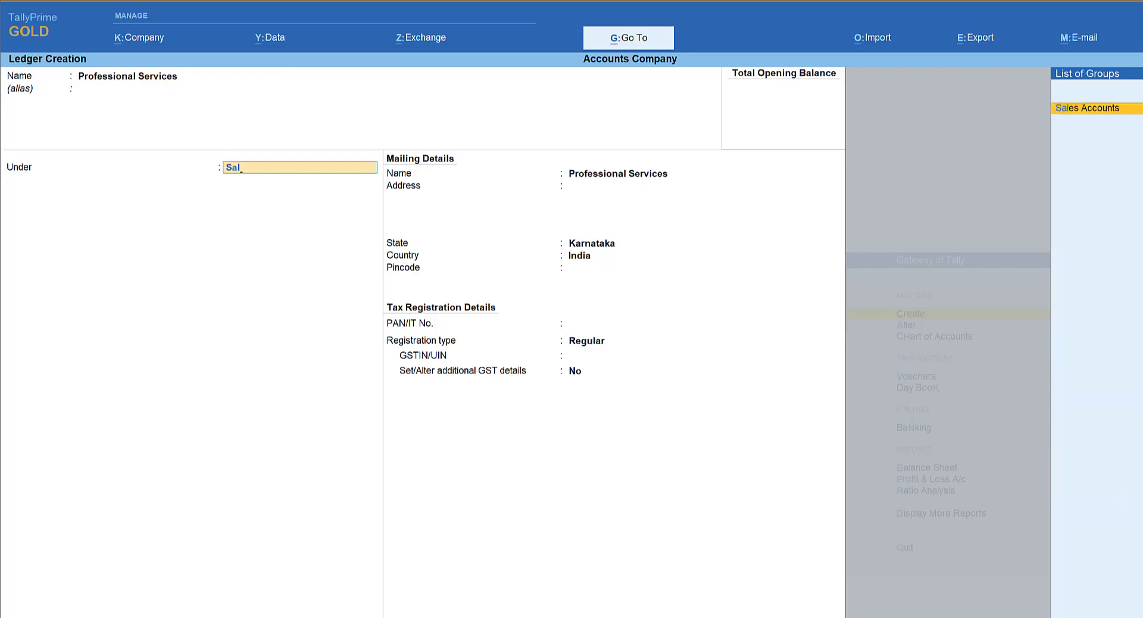
pyautogui.press('Return')
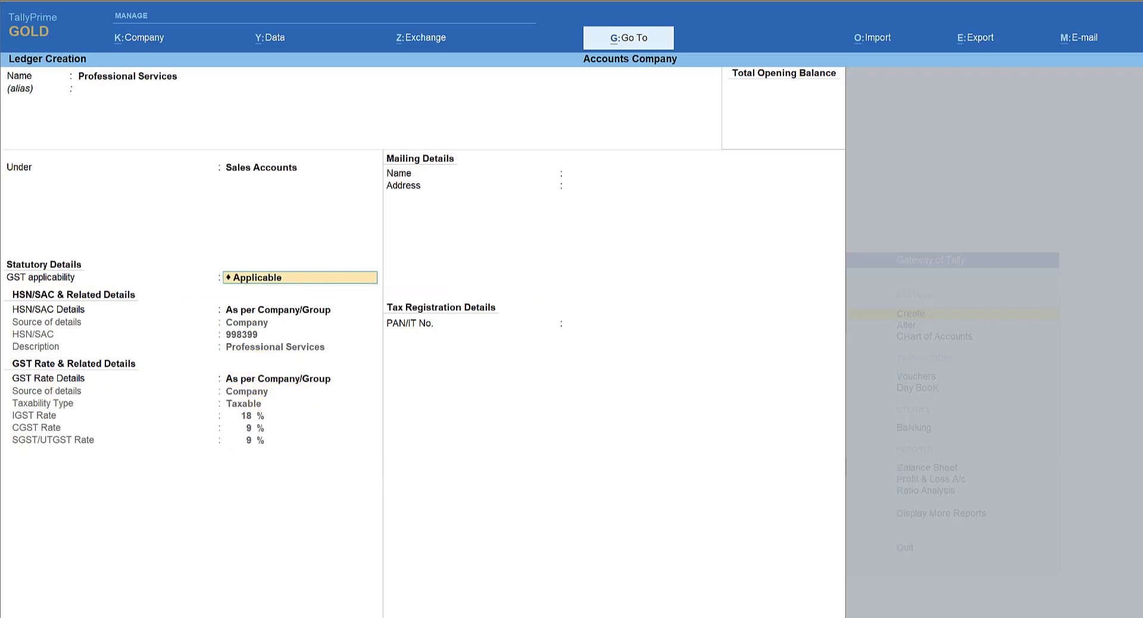
pyautogui.hotkey('ctrl', 'a')
pyautogui.press('Escape')
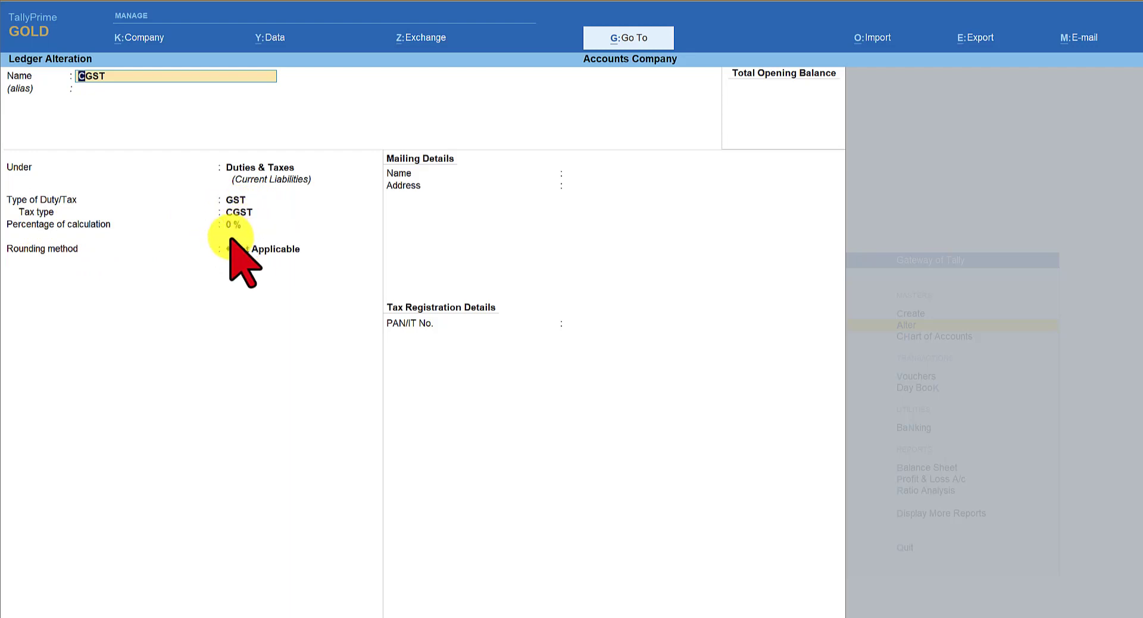
# Step: Review the duty type and tax type settings of the CGST, IGST and SGST ledgers without altering them
pyautogui.press('Escape')
pyautogui.press('Down')
pyautogui.press('Down')
pyautogui.press('Return')
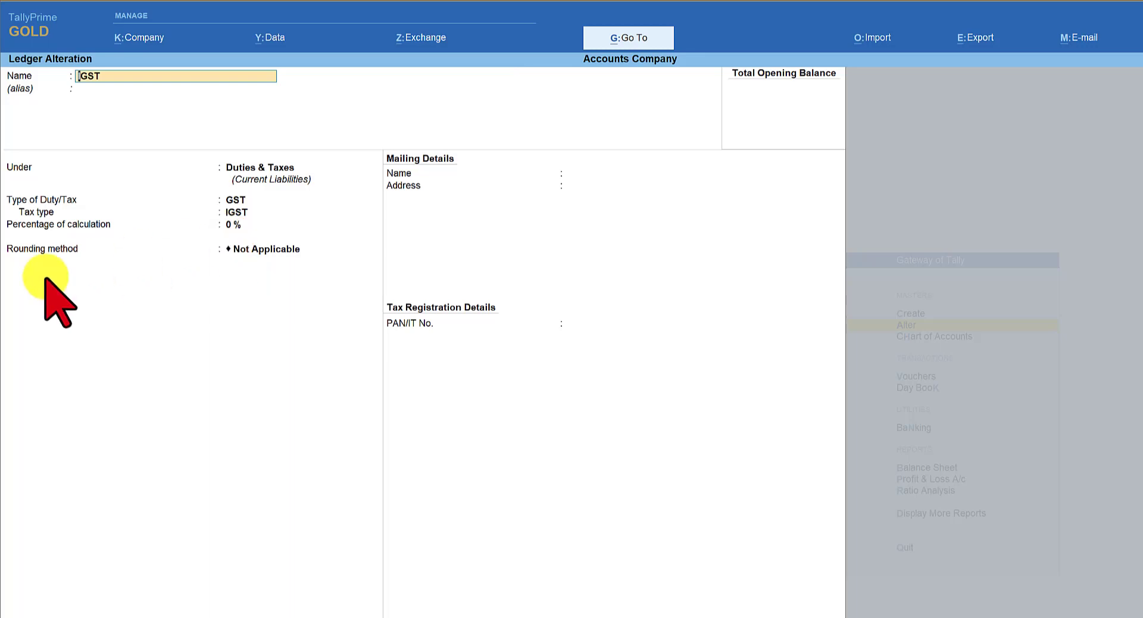
pyautogui.press('Escape')
pyautogui.press('Down')
pyautogui.press('Return')
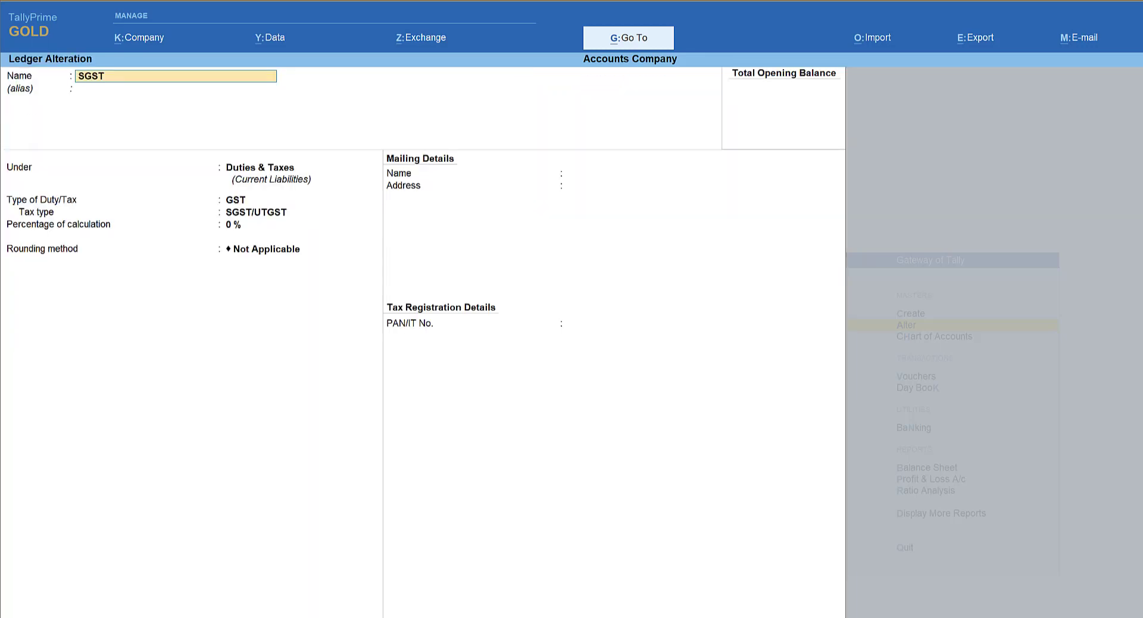
pyautogui.press('Escape')
pyautogui.press('Escape')
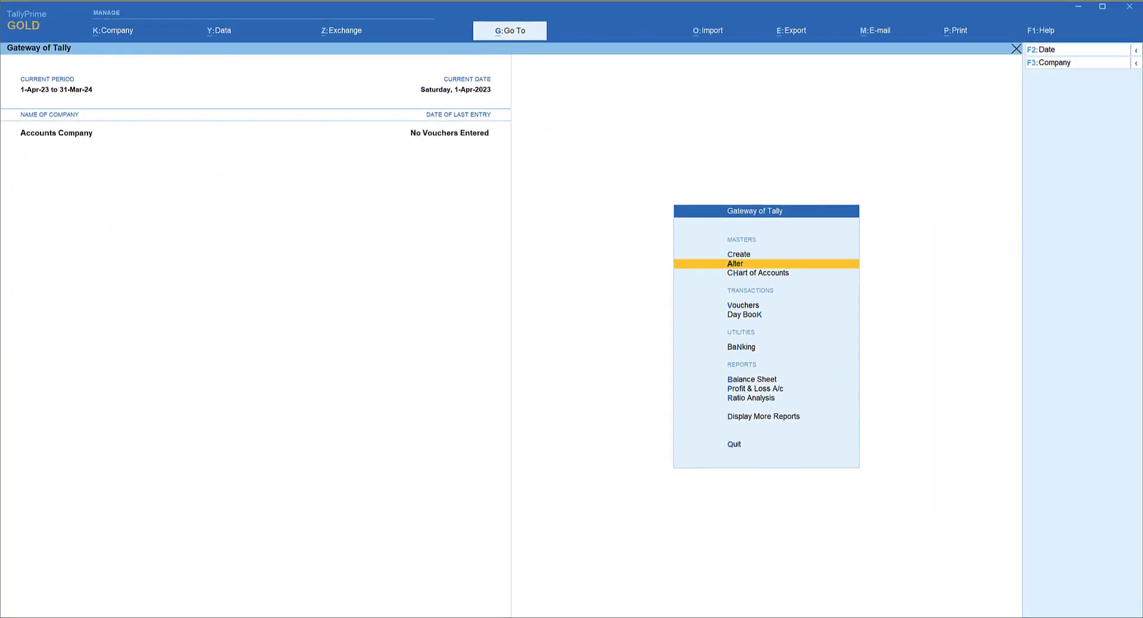
# Step: Start a sales voucher for the party Customer and enter Professional Services with an amount of 1,00,000
pyautogui.press('v')
pyautogui.press('Down')
pyautogui.press('Return')
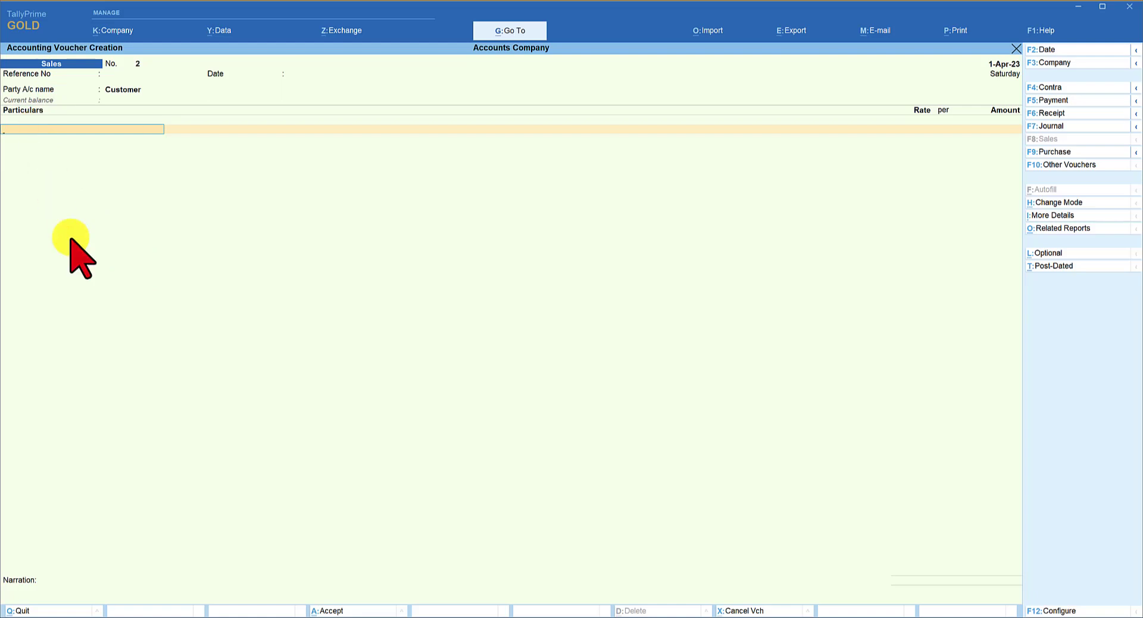
pyautogui.write('Pr')
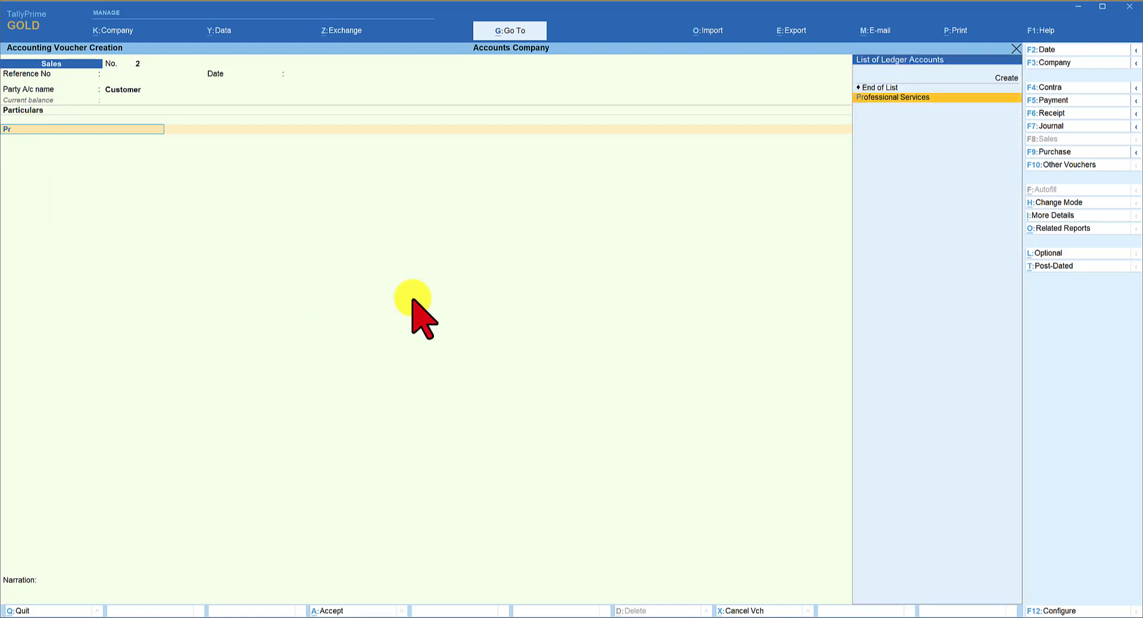
pyautogui.write('o')
pyautogui.press('Return')
pyautogui.press('Return')
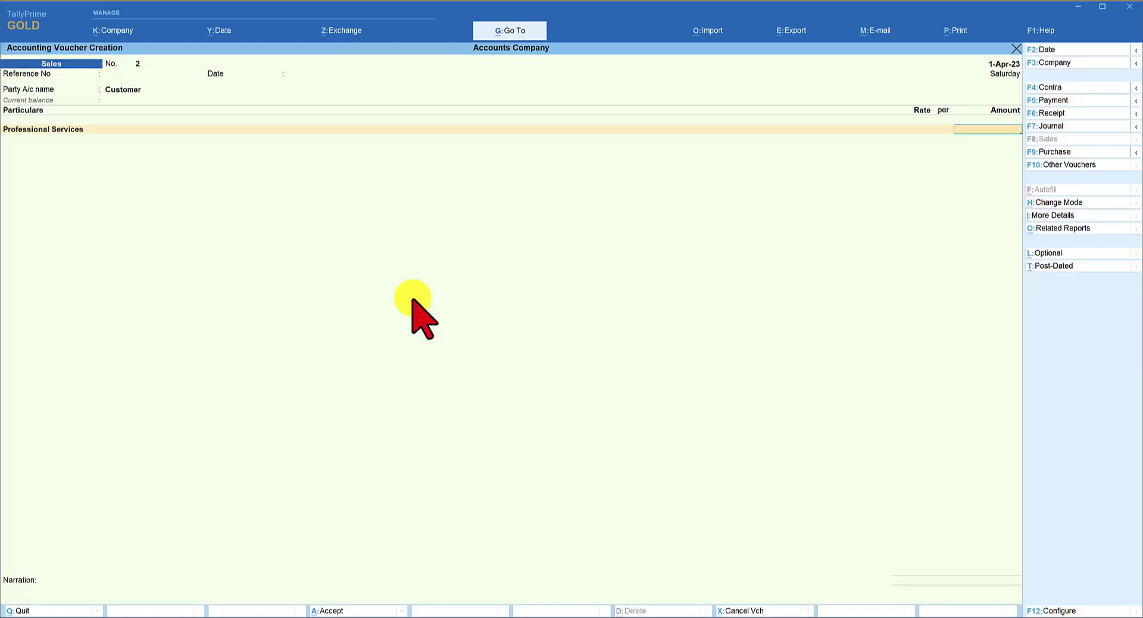
pyautogui.write('1,00,000')
pyautogui.press('Return')
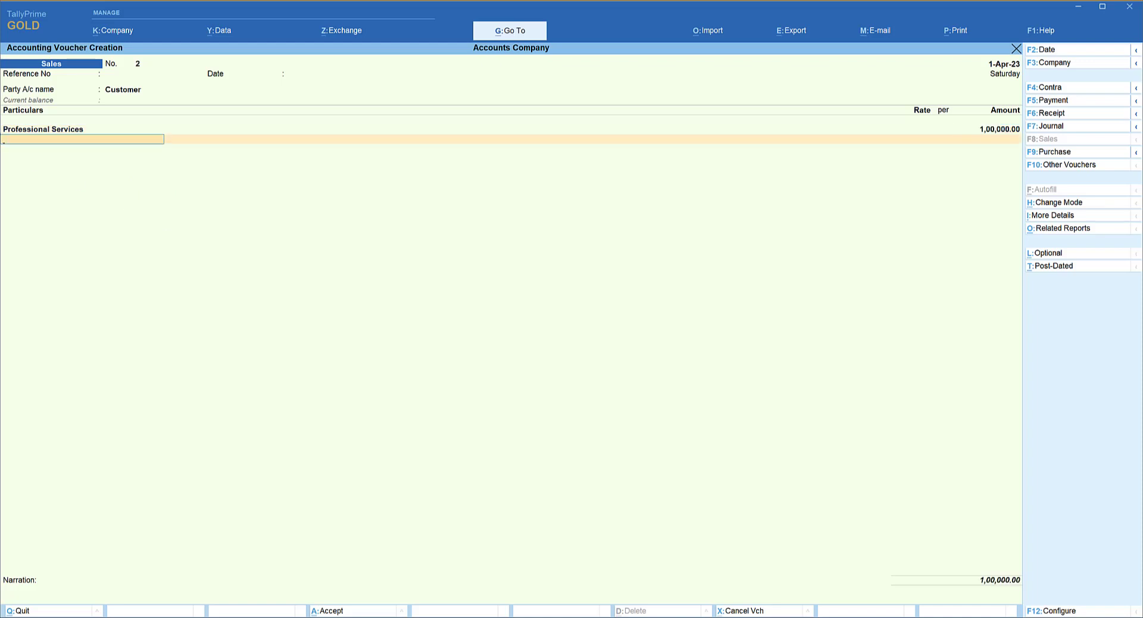
# Step: Add the CGST and SGST tax ledgers below Professional Services, accepting their calculated amounts
pyautogui.write('c')
pyautogui.press('Return')
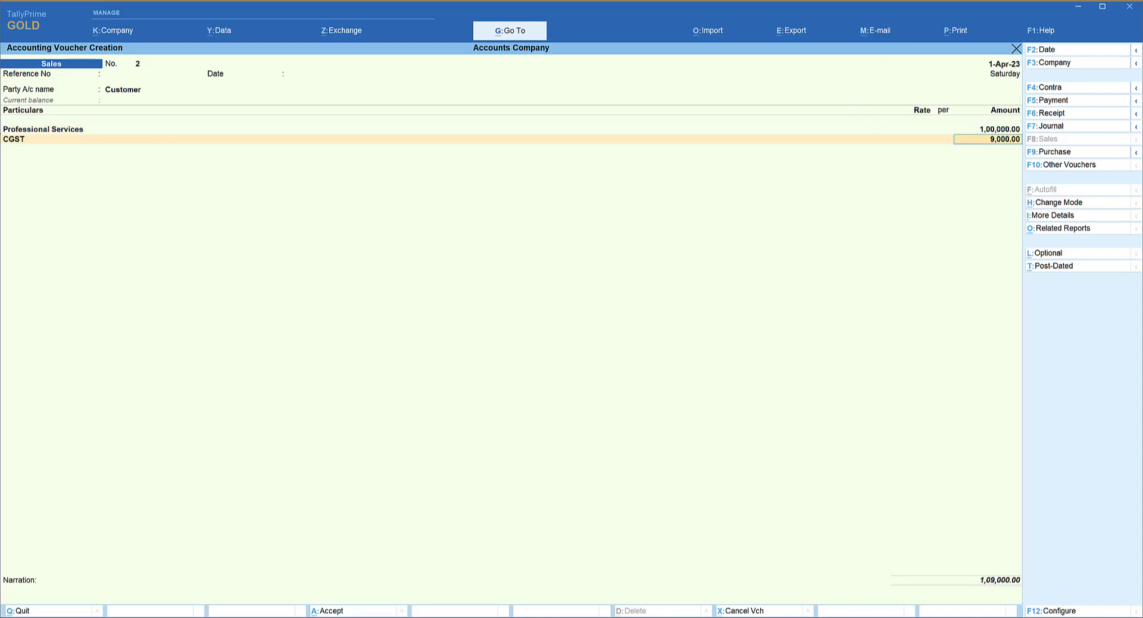
pyautogui.press('Return')
pyautogui.write('s')
pyautogui.press('Return')
pyautogui.press('Return')
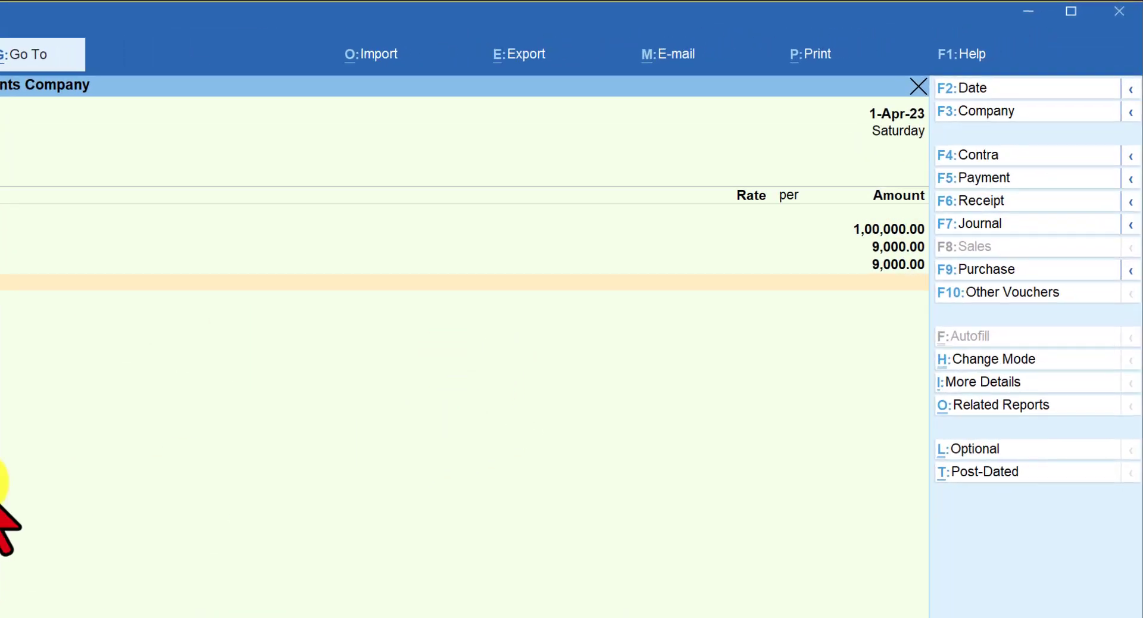
# Step: Examine the voucher's GST Tax Analysis in detailed view, including the source of the GST rate and HSN/SAC details
pyautogui.click(992, 405)
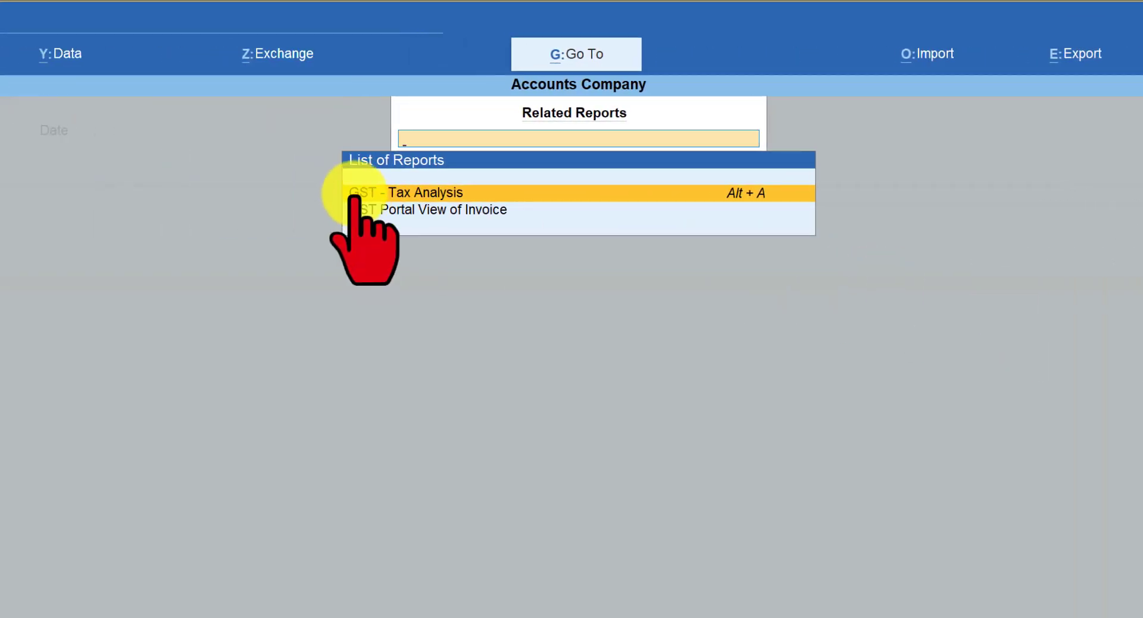
pyautogui.click(418, 197)
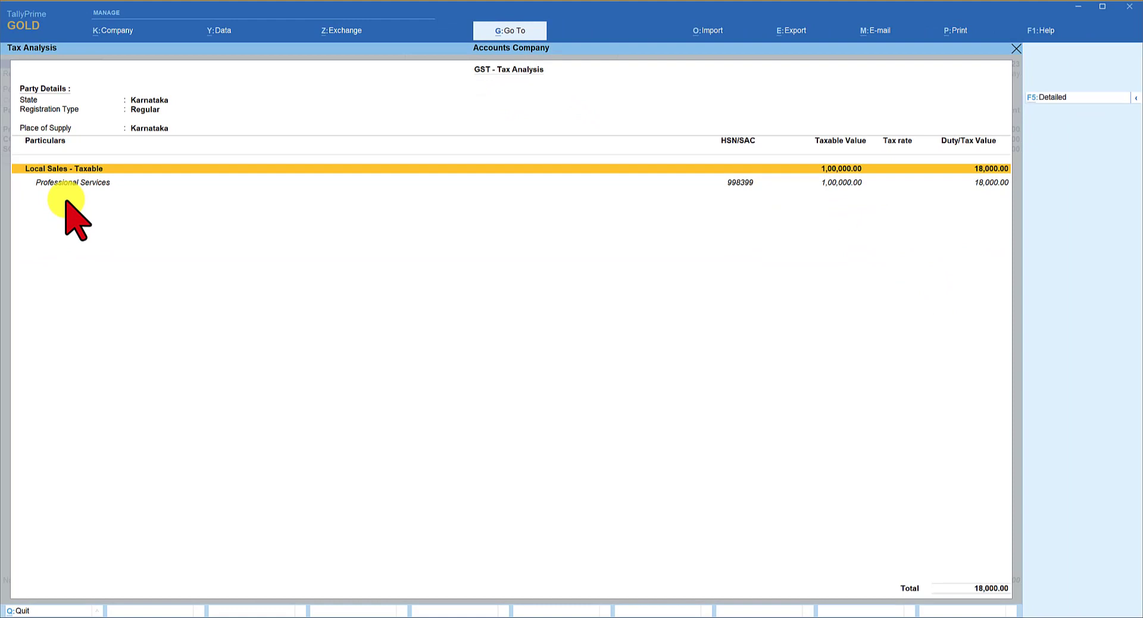
pyautogui.press('F5')
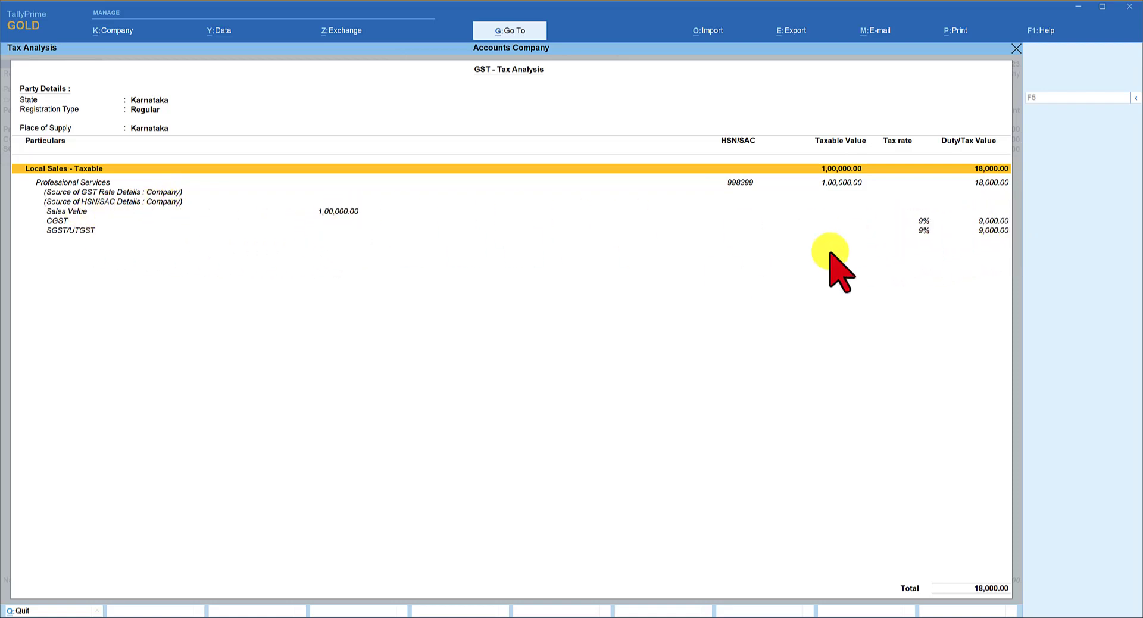
pyautogui.press('Escape')
# Step: Save the sales voucher and reopen it for alteration
pyautogui.press('ctrl')
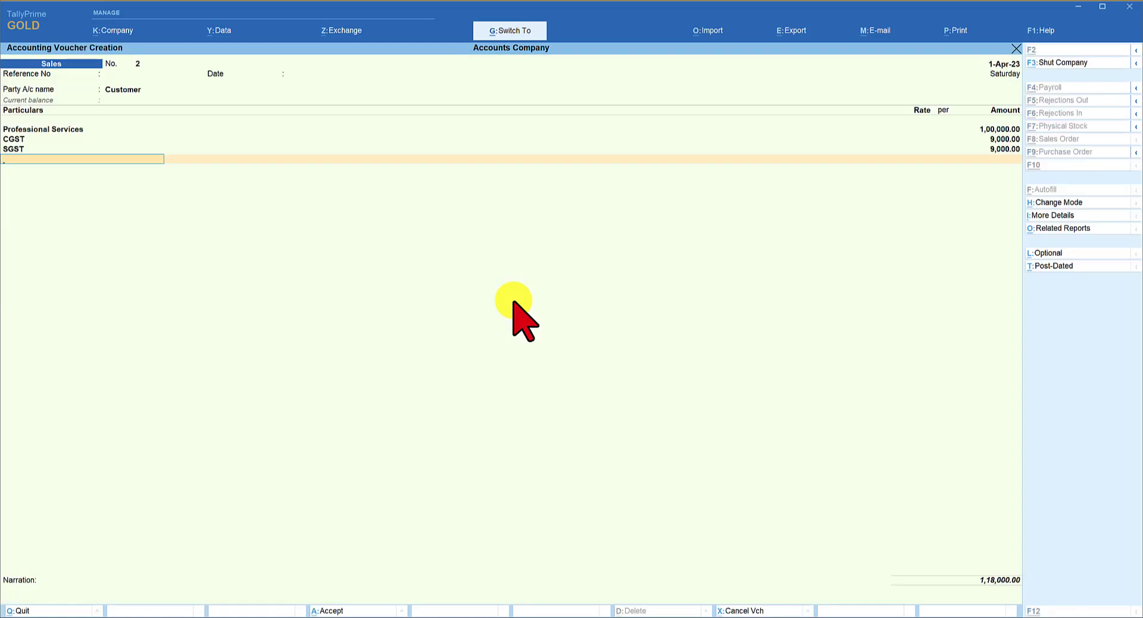
pyautogui.hotkey('ctrl', 'a')
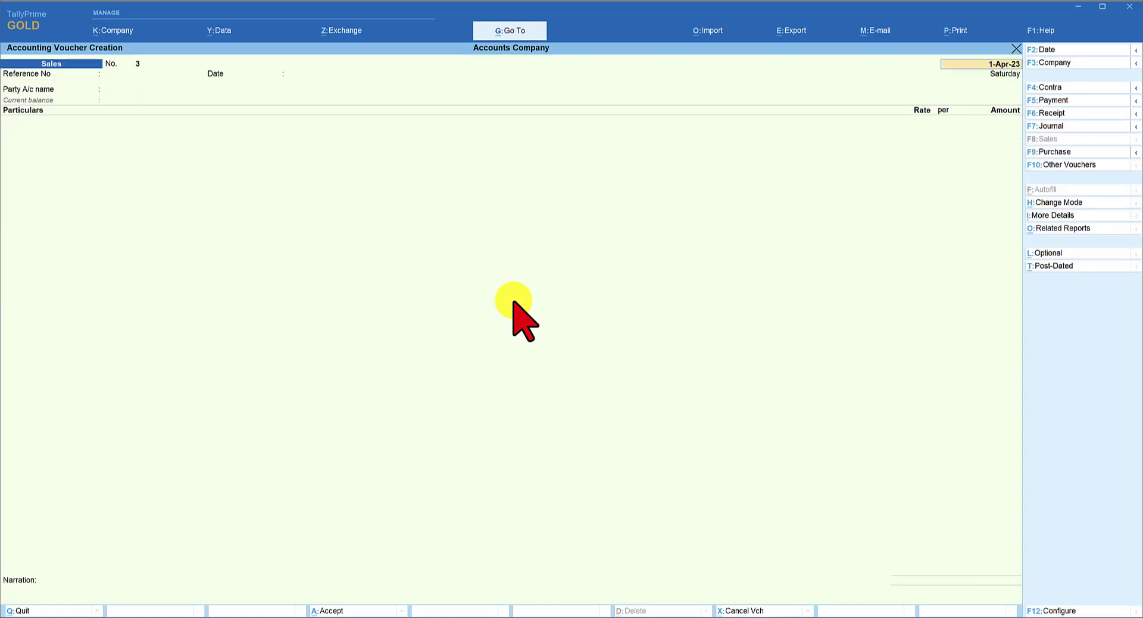
pyautogui.press('pageup')
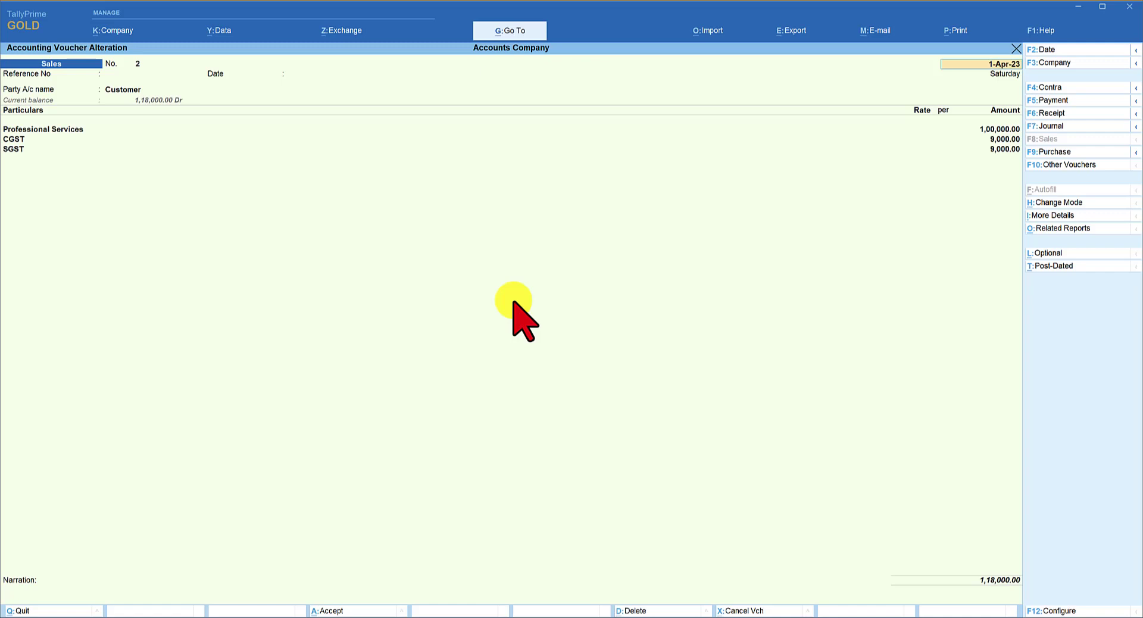
# Step: Turn off Show Rate in the sales voucher's print configuration and preview the tax invoice
pyautogui.press('ctrl')
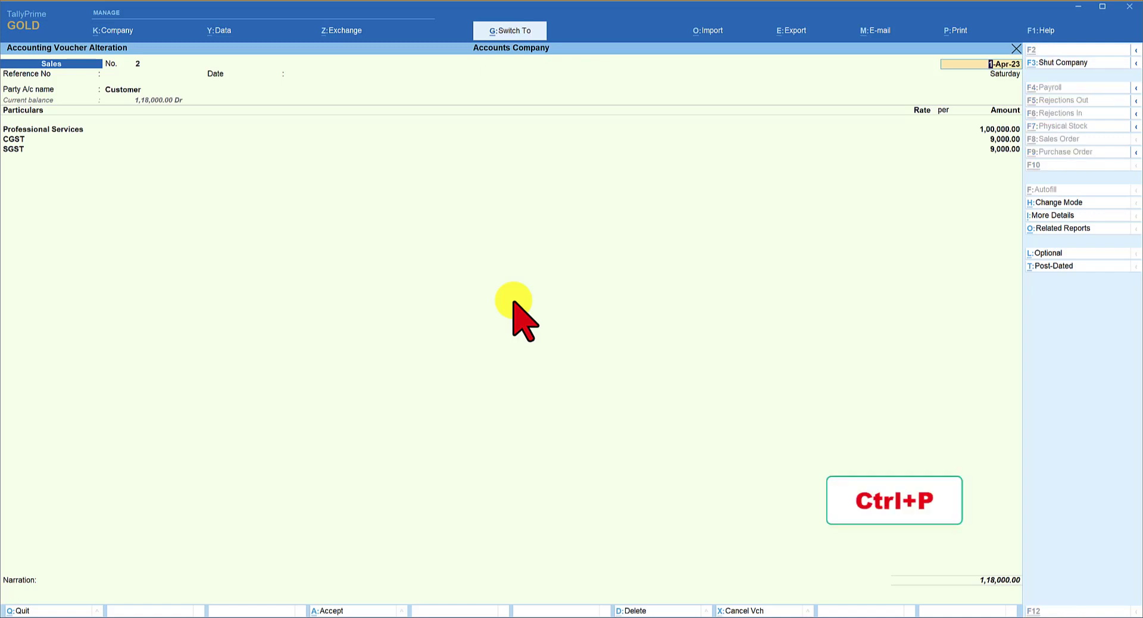
pyautogui.hotkey('ctrl', 'p')
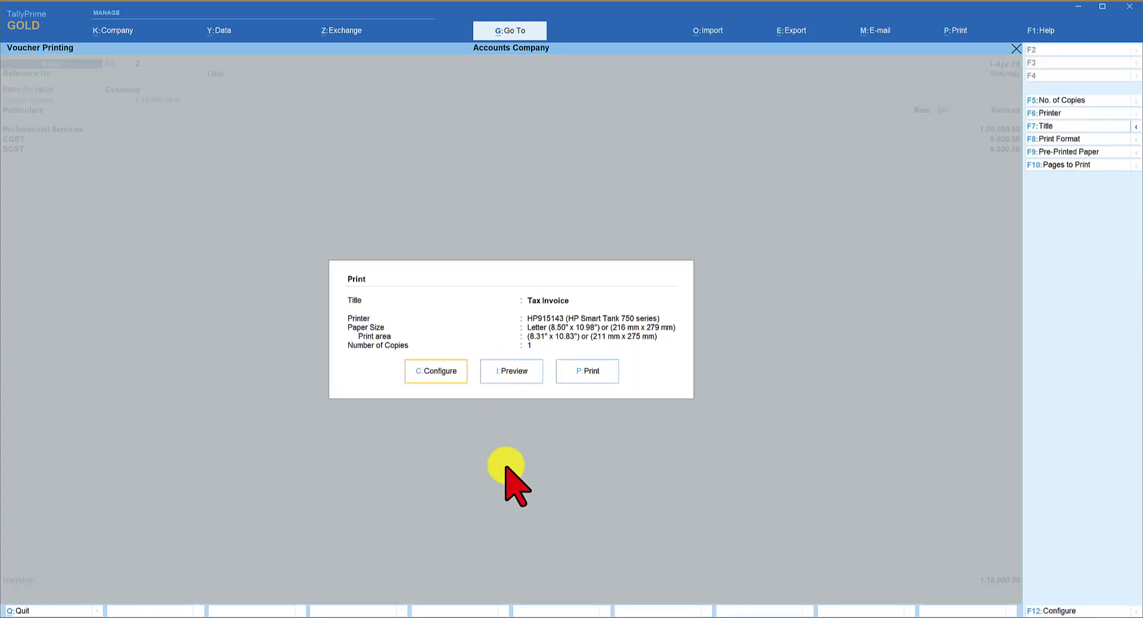
pyautogui.press('c')
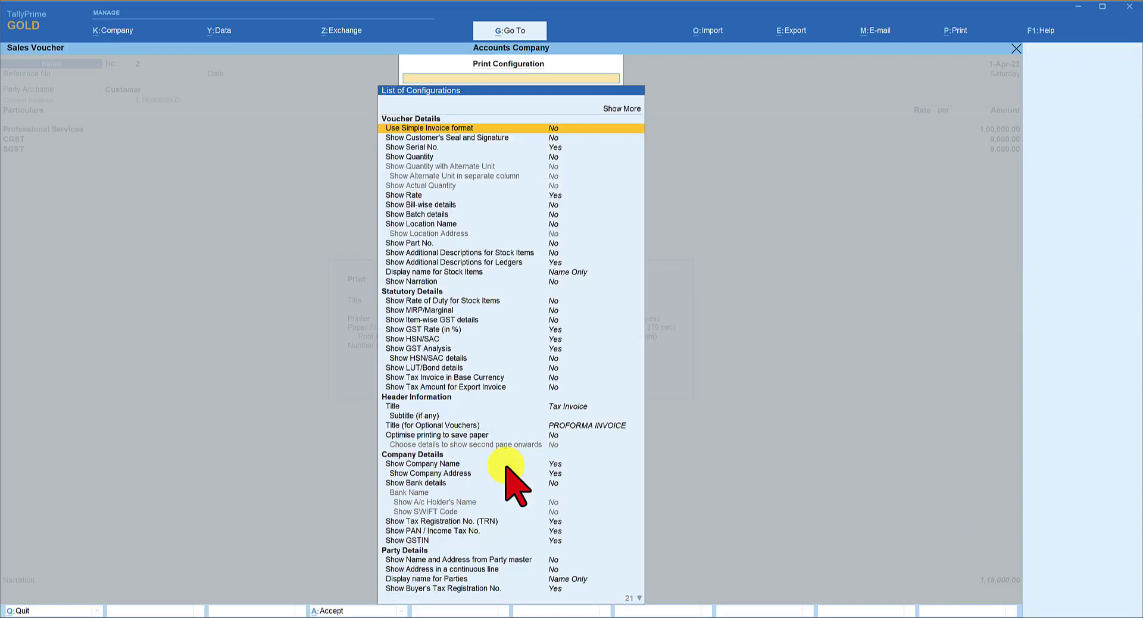
pyautogui.press('Down')
pyautogui.press('Down')
pyautogui.press('Down')
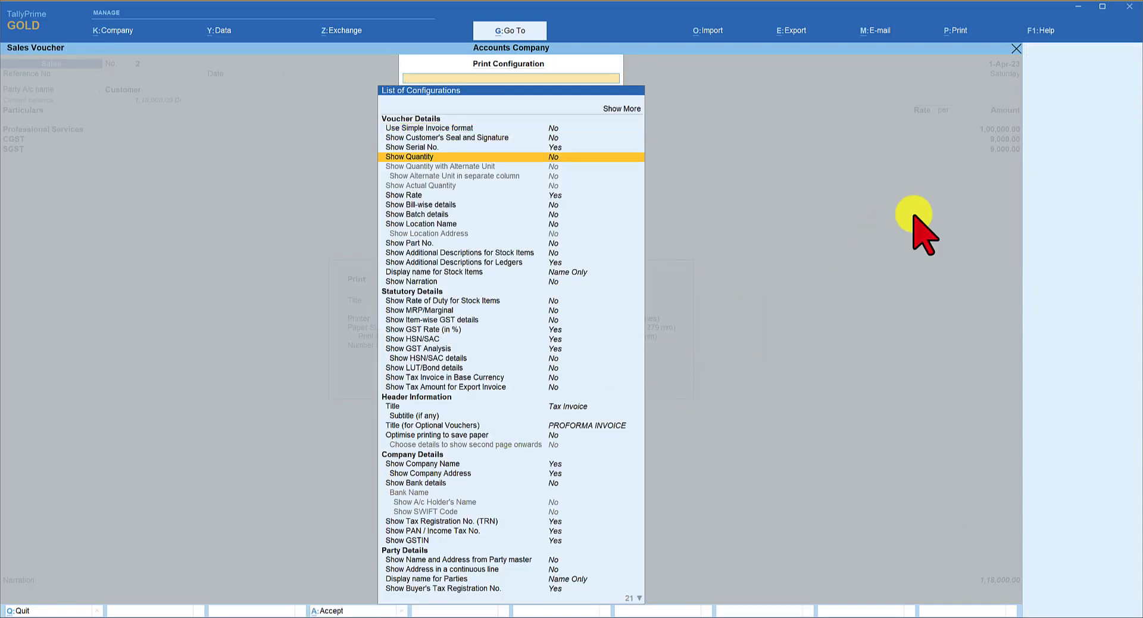
pyautogui.press('Down')
pyautogui.press('Down')
pyautogui.press('Down')
pyautogui.press('Down')
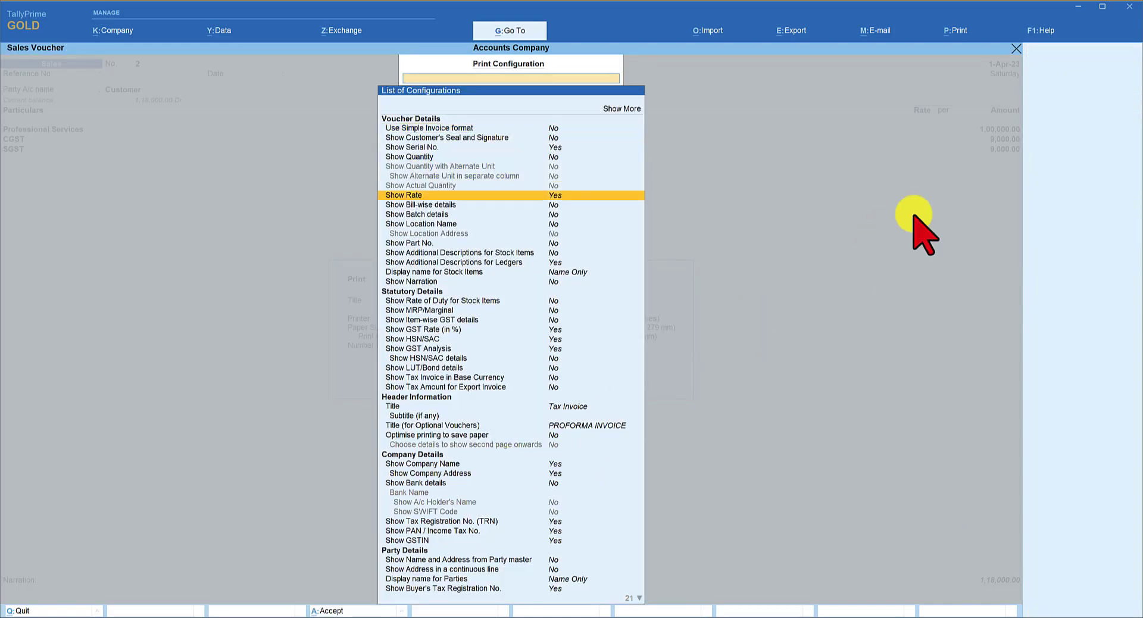
pyautogui.press('Return')
pyautogui.press('Down')
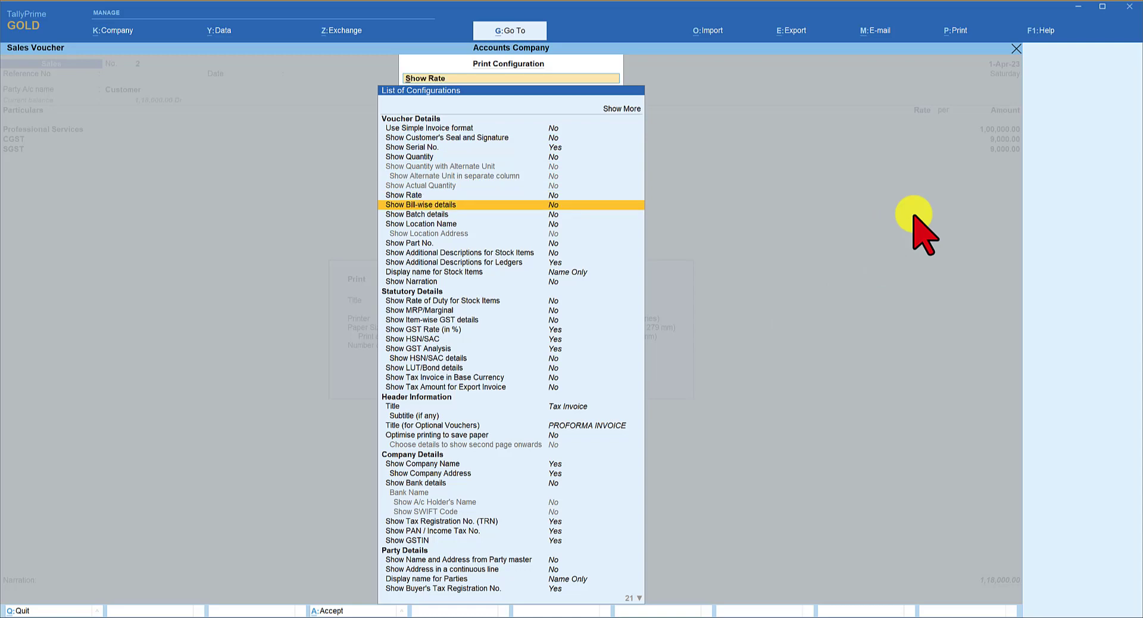
pyautogui.press('Up')
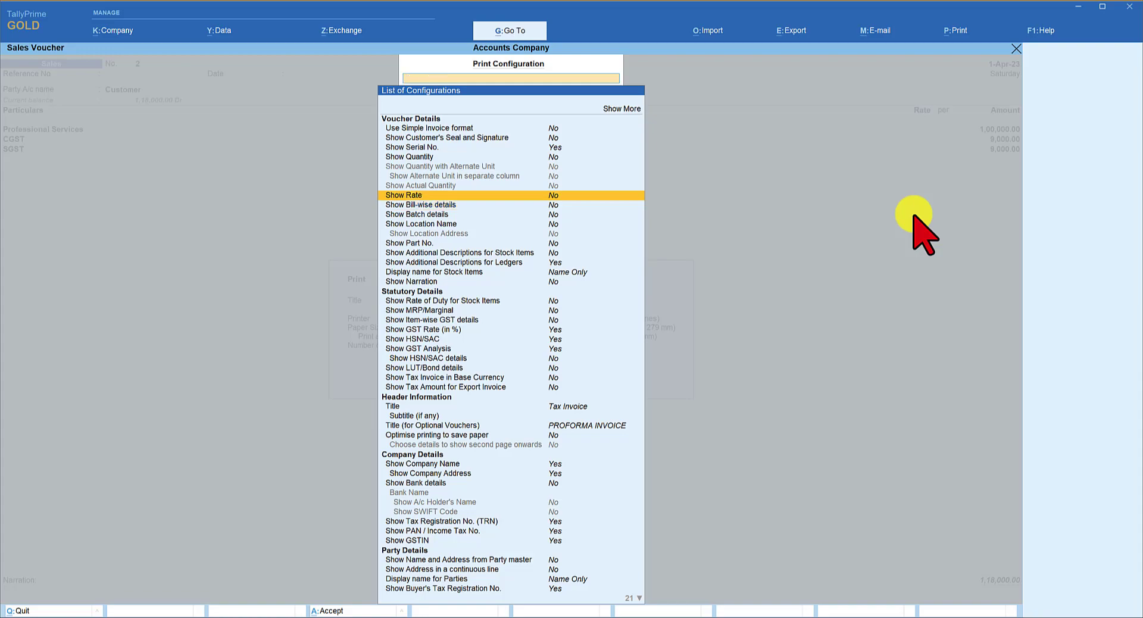
pyautogui.press('Escape')
pyautogui.press('Escape')
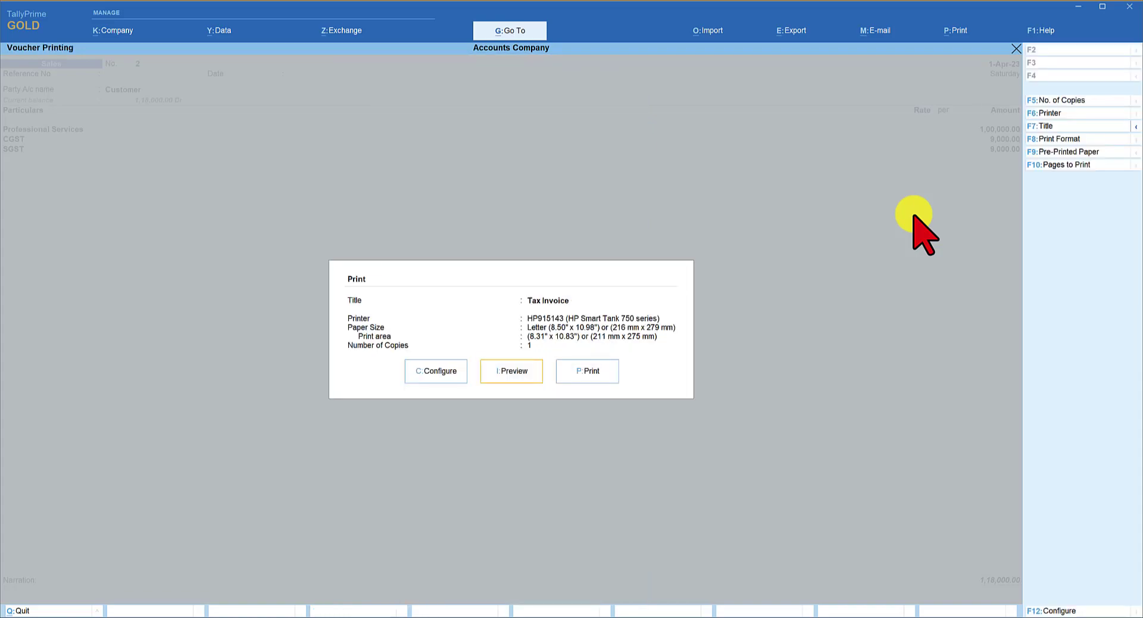
pyautogui.press('i')
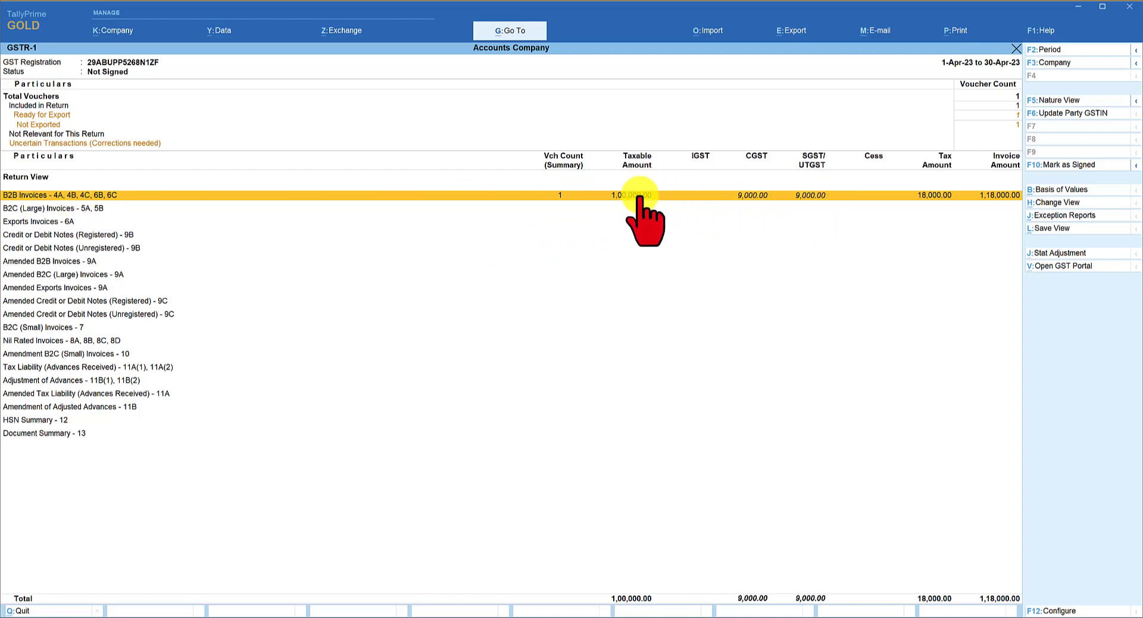
# Step: Examine the HSN Summary and Document Summary sections of the April 2023 GSTR-1 report, and return to the main menu
pyautogui.click(25, 420)
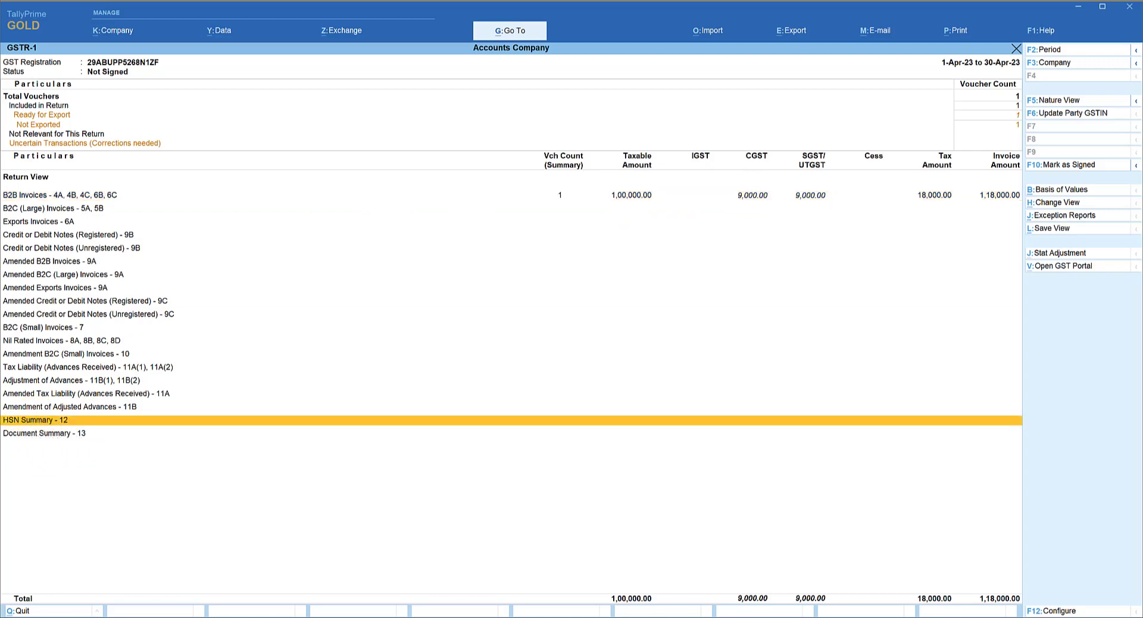
pyautogui.press('Return')
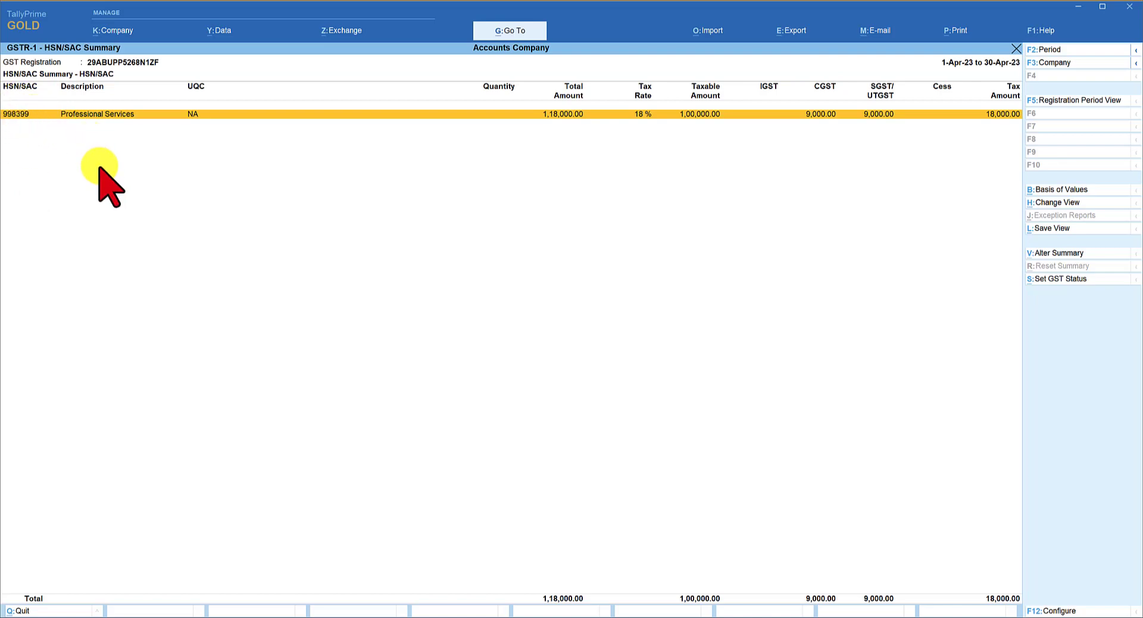
pyautogui.press('Escape')
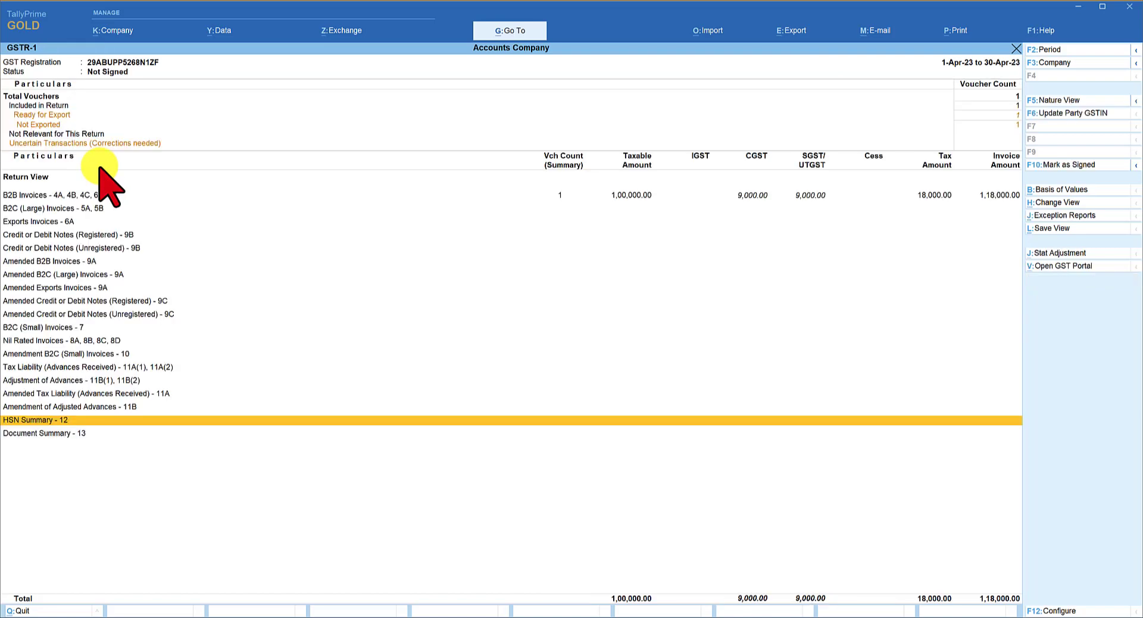
pyautogui.press('Down')
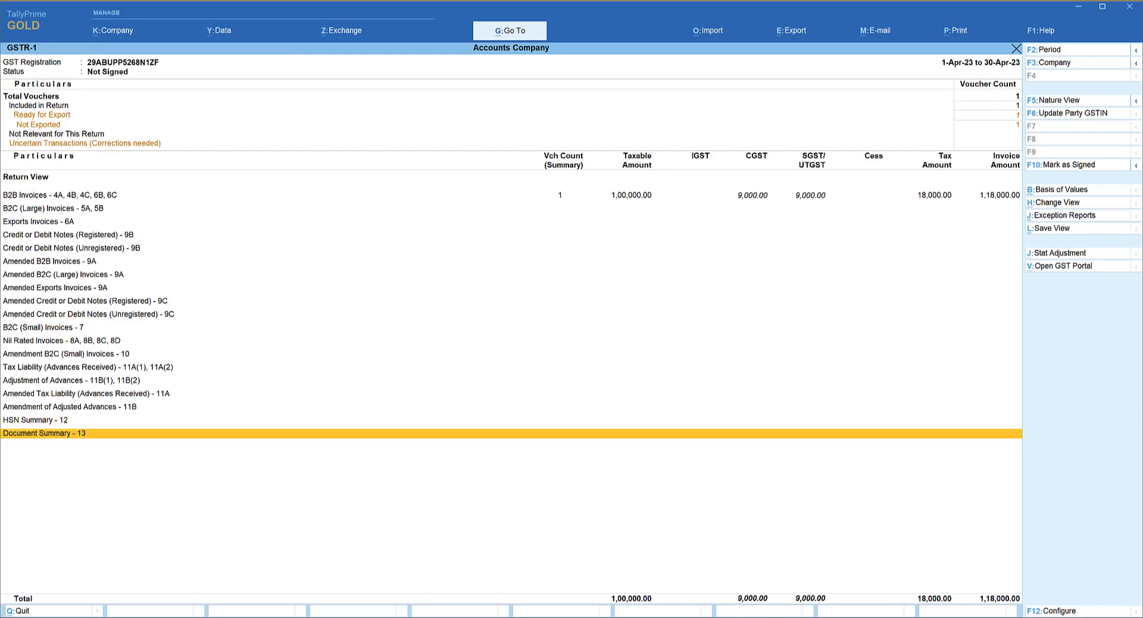
pyautogui.press('Return')
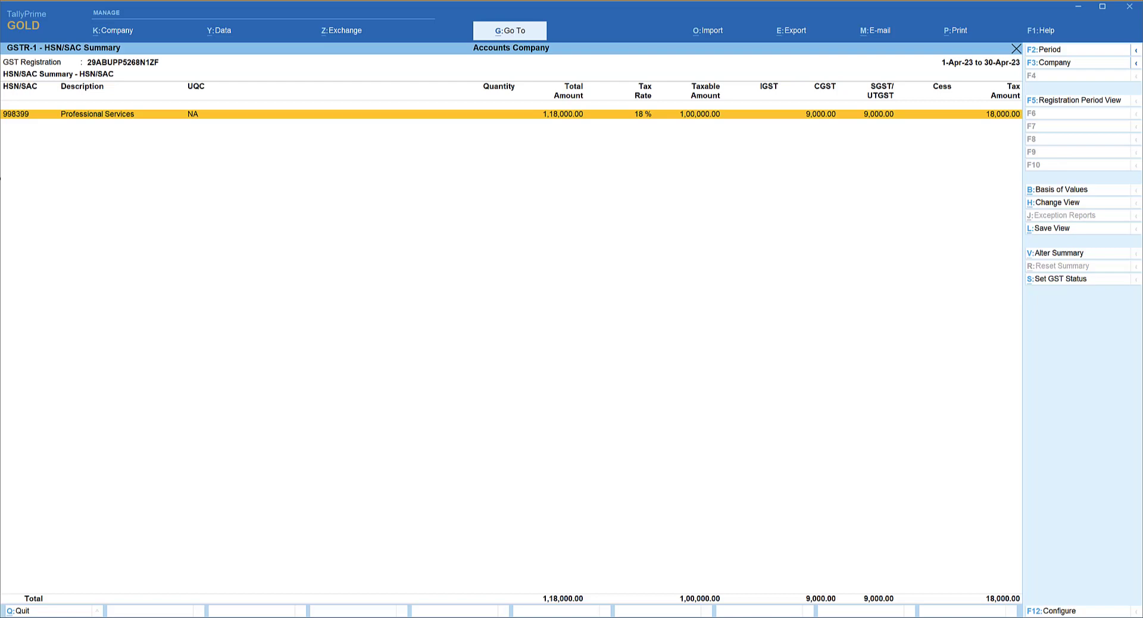
pyautogui.press('Escape')
pyautogui.press('Escape')
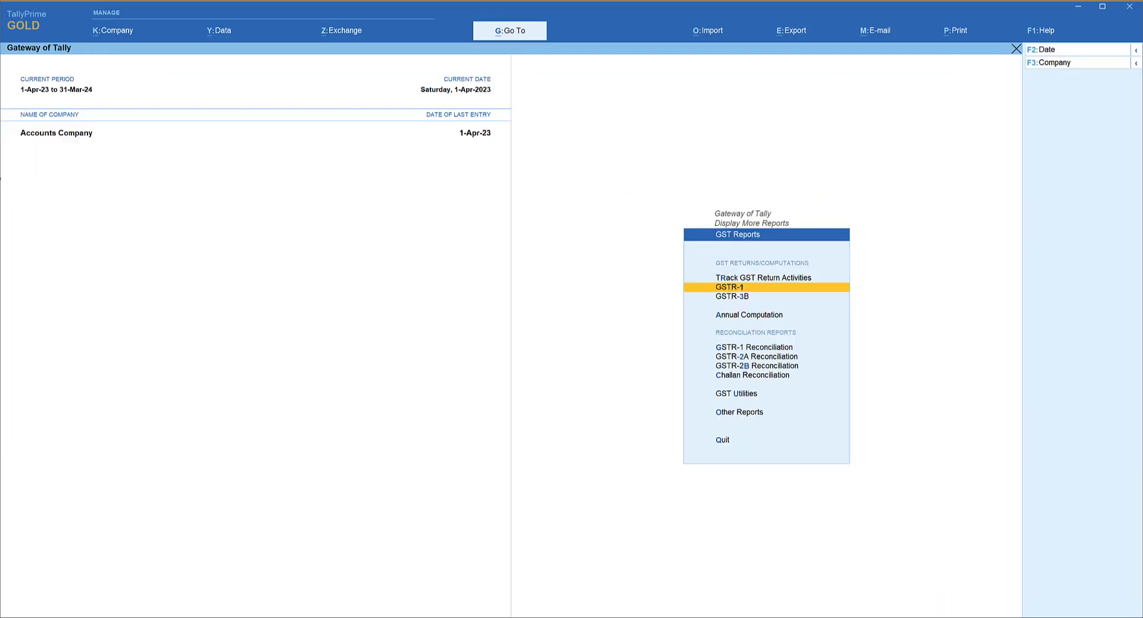
pyautogui.press('Escape')
# Step: Create a ledger named Advertising Services - Print Media under Sales Accounts
pyautogui.press('c')
pyautogui.press('Down')
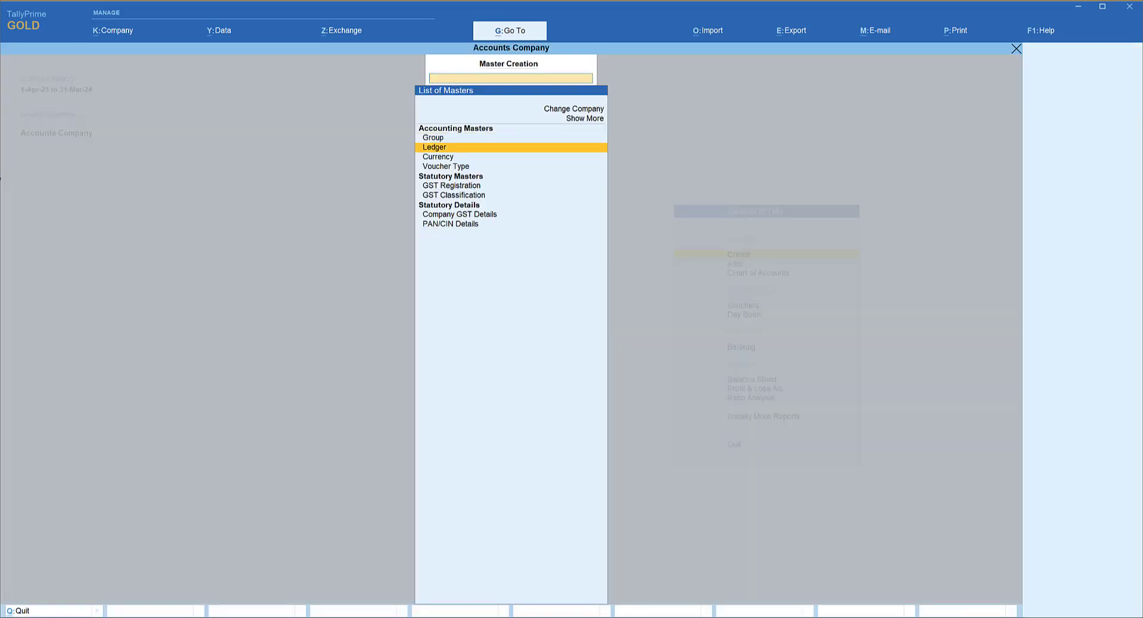
pyautogui.press('Return')
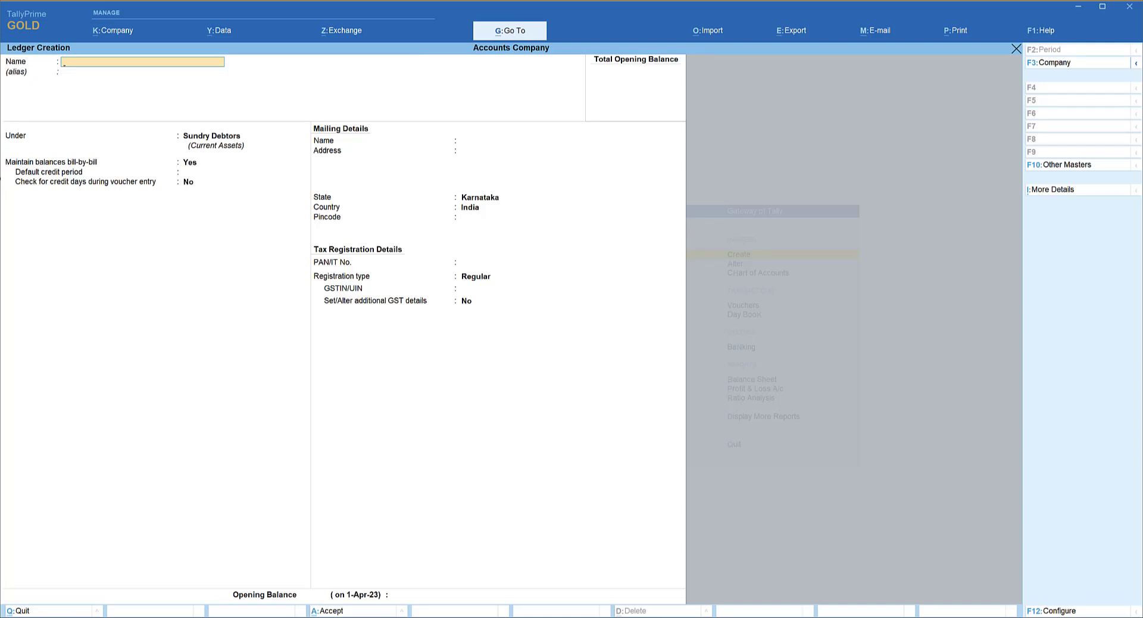
pyautogui.write('Advertising Services - Print Media')
pyautogui.press('Return')
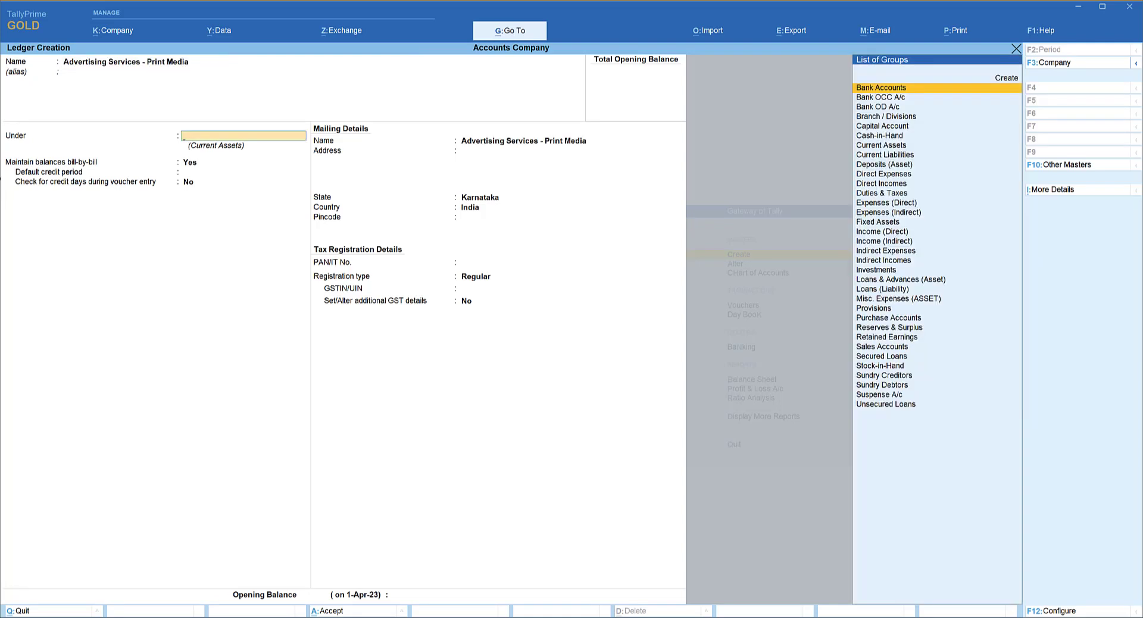
pyautogui.write('sal')
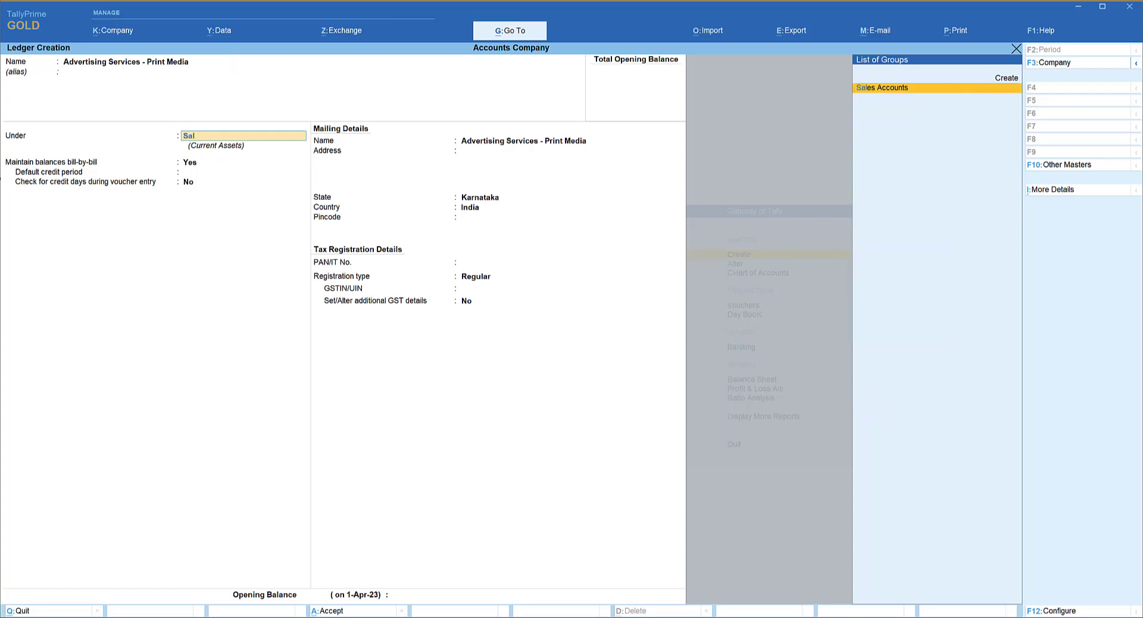
pyautogui.press('Return')
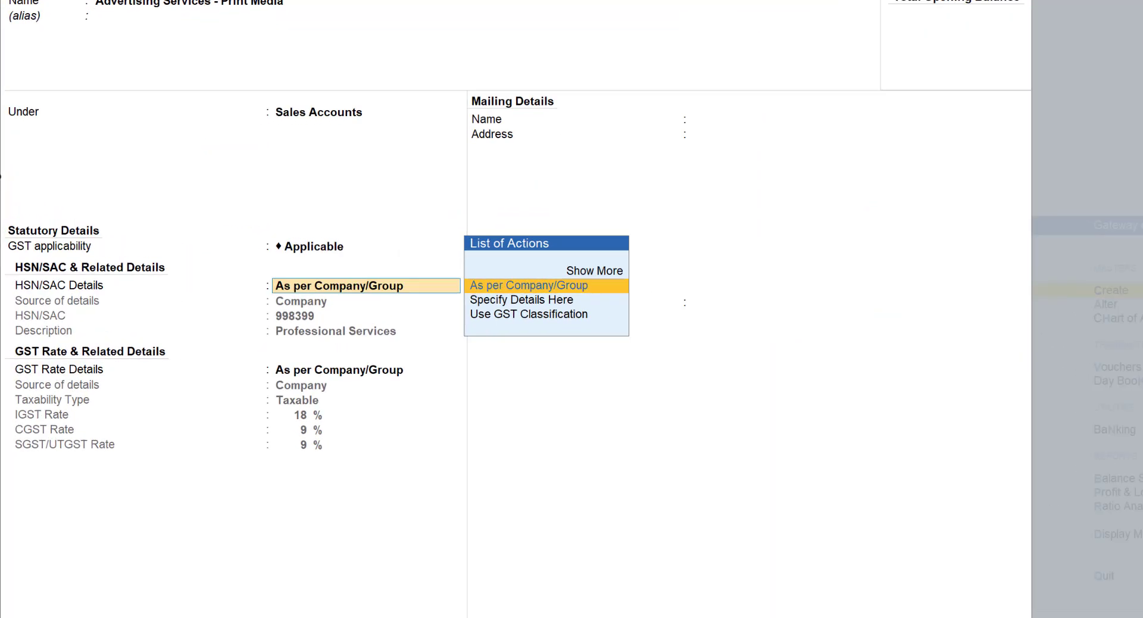
# Step: Specify the ledger's own HSN/SAC details with code 998363 and description Advertising Through Print Media
pyautogui.press('Down')
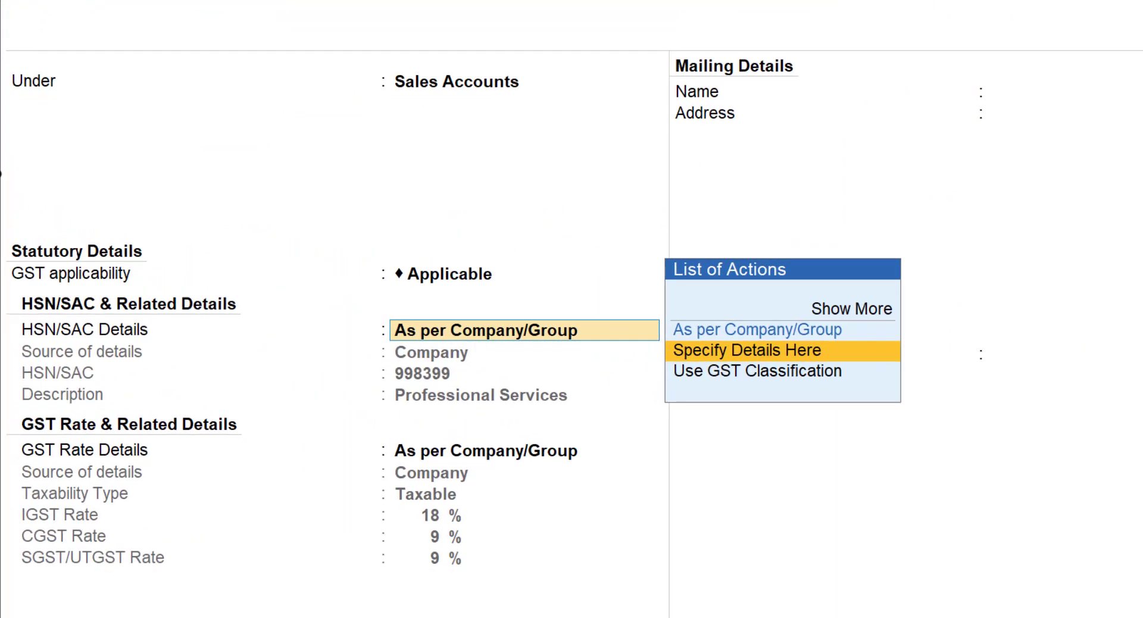
pyautogui.press('Return')
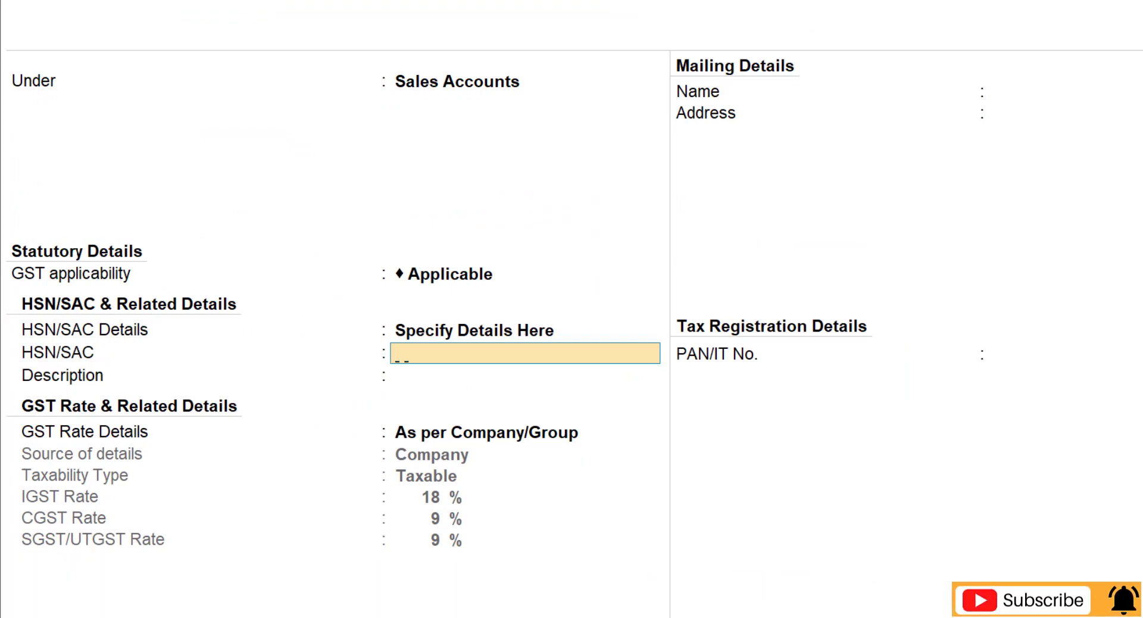
pyautogui.write('998363')
pyautogui.press('Return')
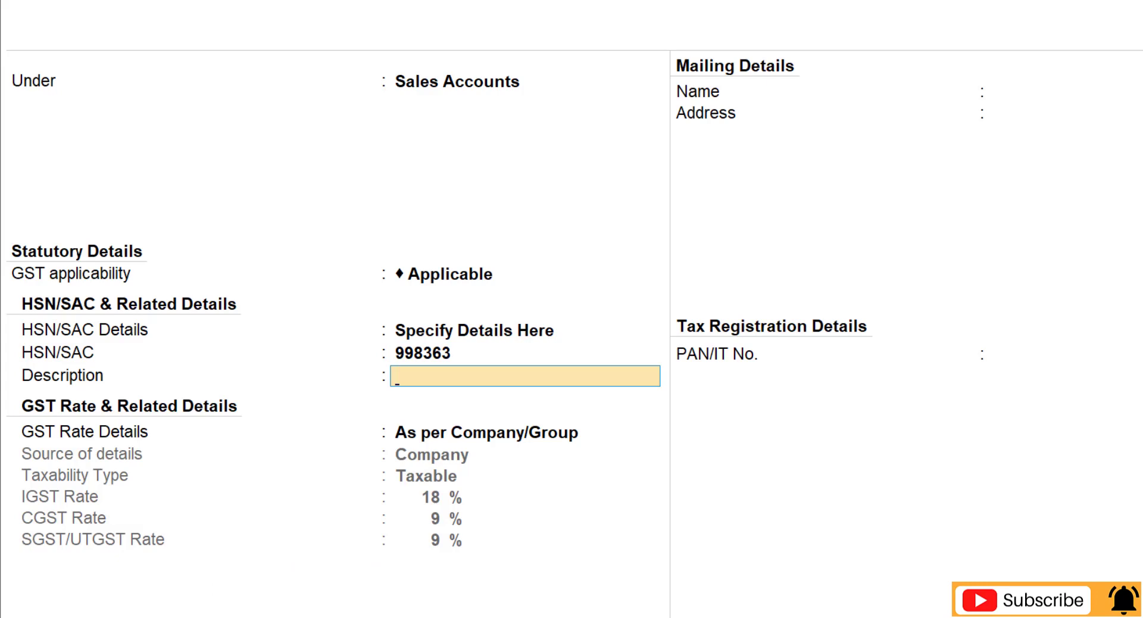
pyautogui.write('Advertising Through Print Media')
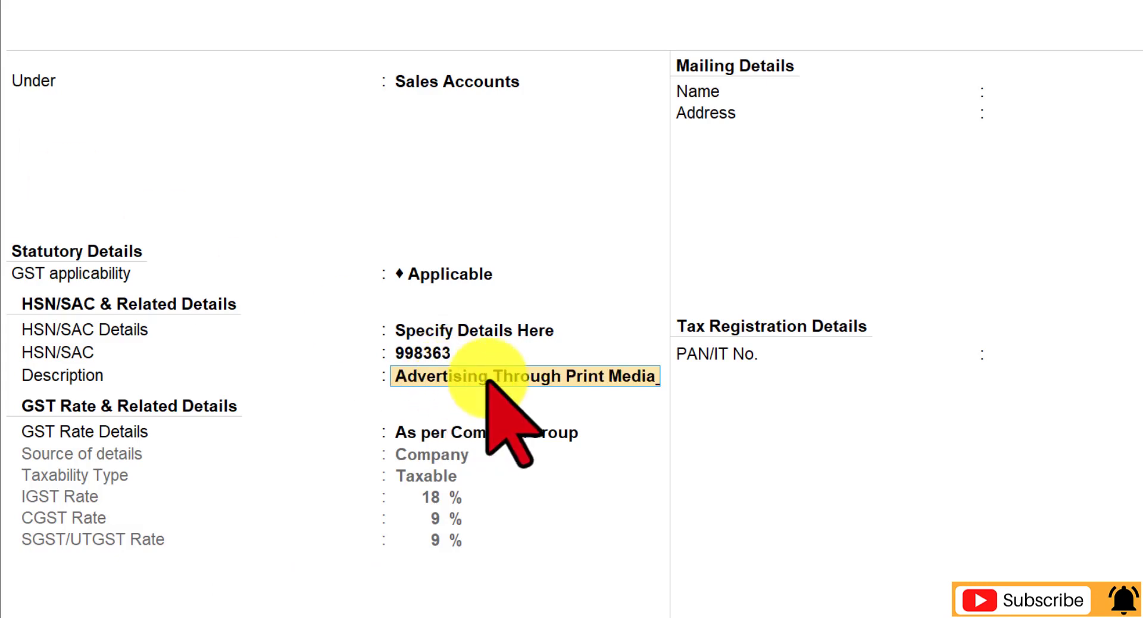
pyautogui.press('Return')
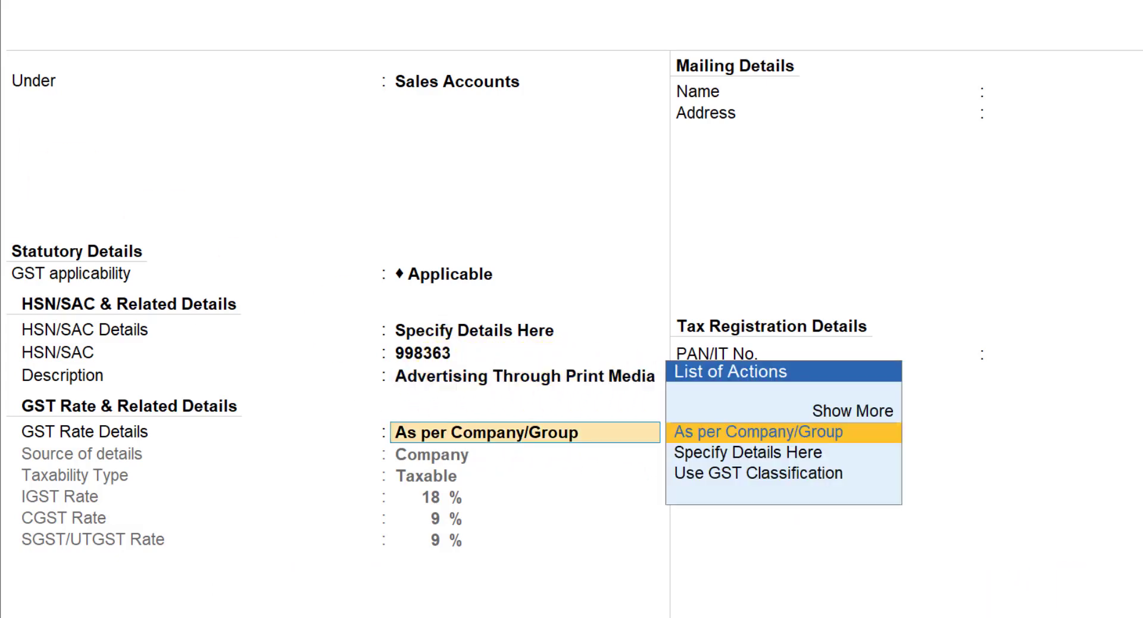
# Step: Specify the ledger's own GST rate details as Taxable with an IGST rate of 5%, and save the ledger
pyautogui.press('Down')
pyautogui.press('Return')
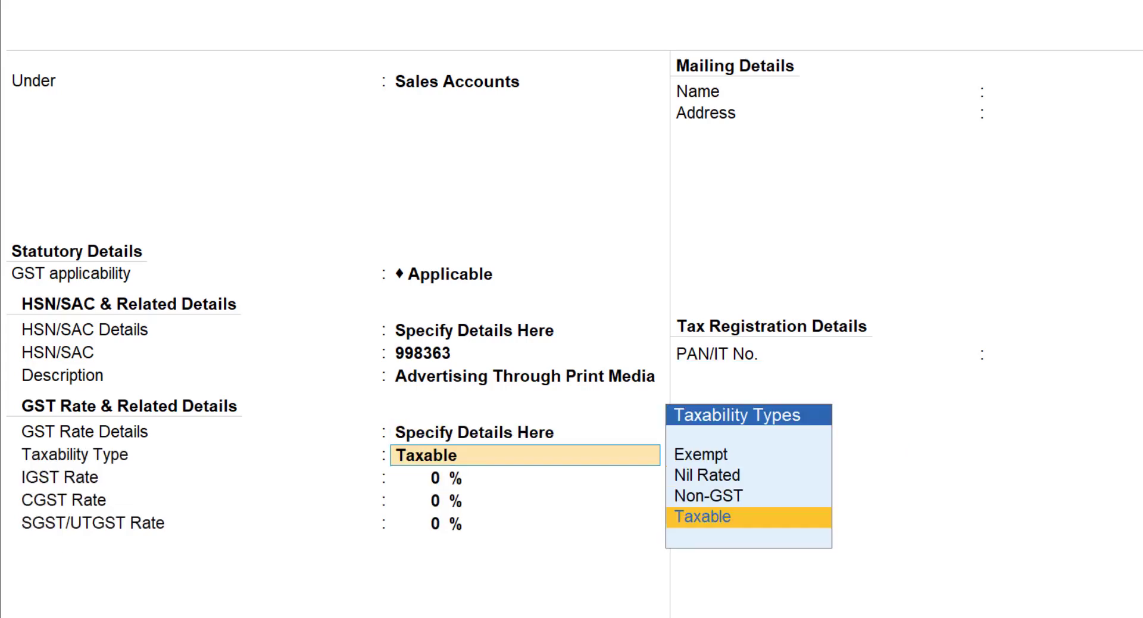
pyautogui.press('Return')
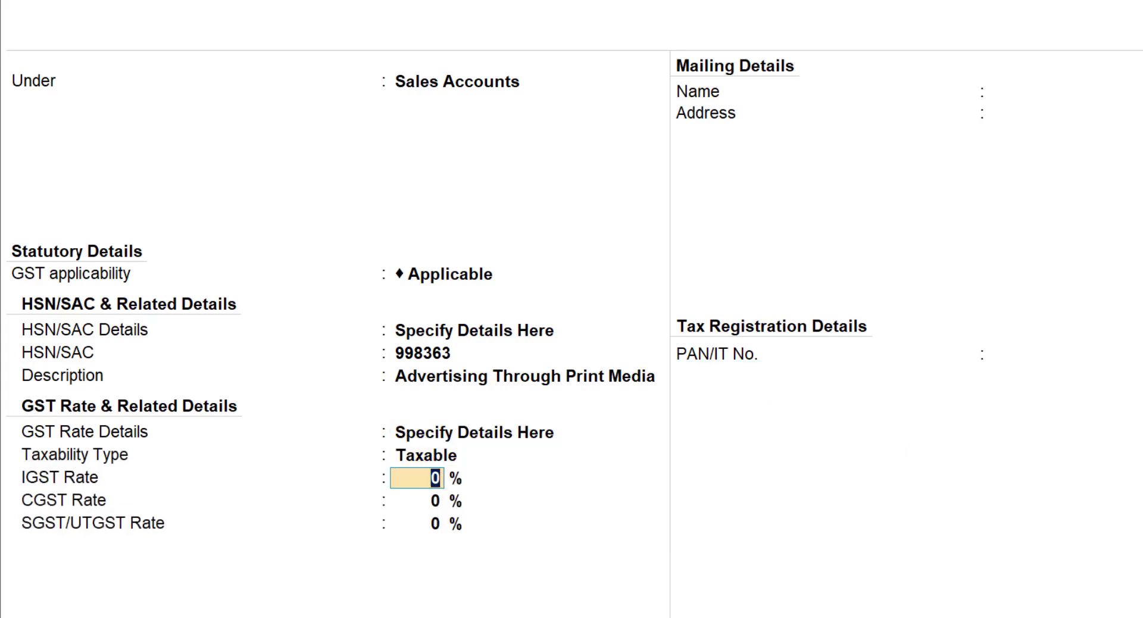
pyautogui.write('5')
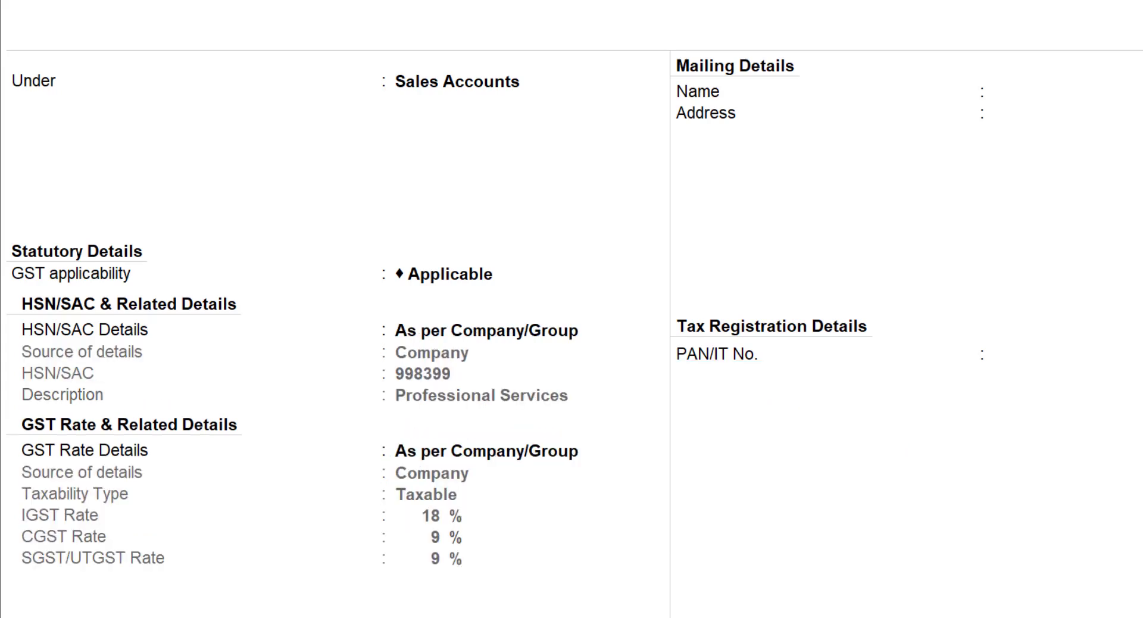
pyautogui.hotkey('ctrl', 'a')
pyautogui.press('Escape')
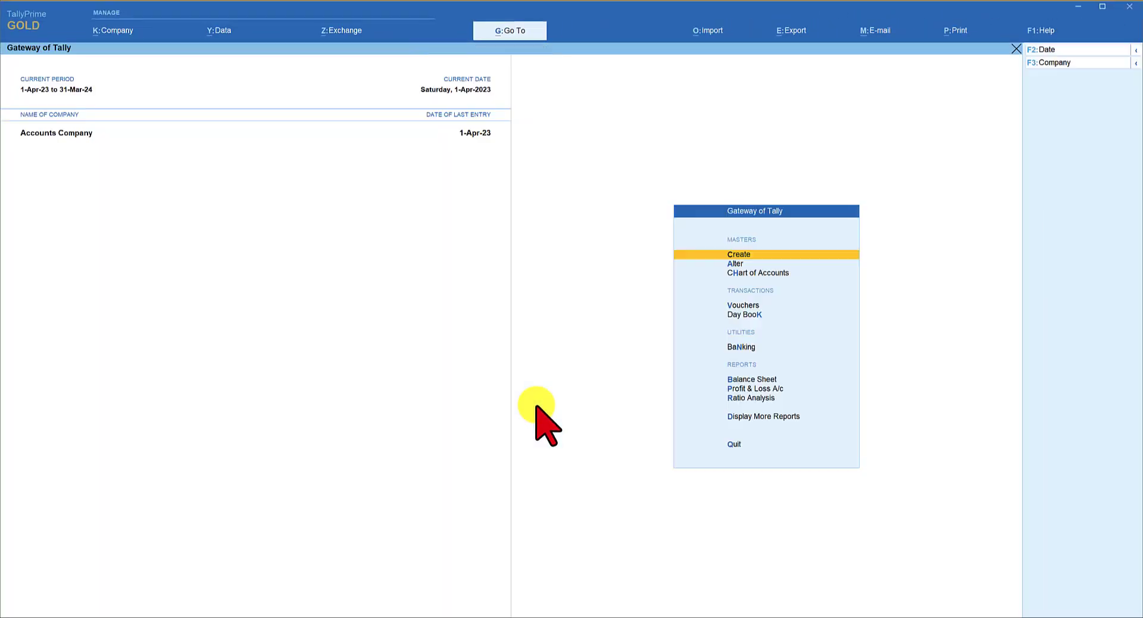
# Step: Start a sales voucher for the party Customer and enter Advertising Services - Print Media with an amount of 10,000
pyautogui.press('v')
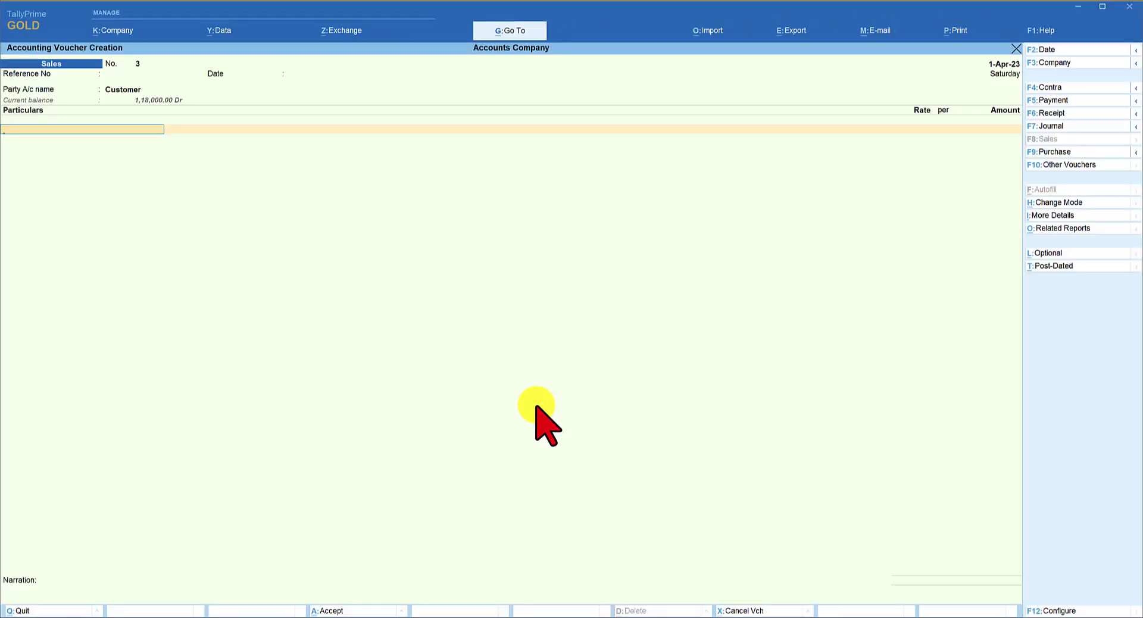
pyautogui.press('Return')
pyautogui.press('Return')
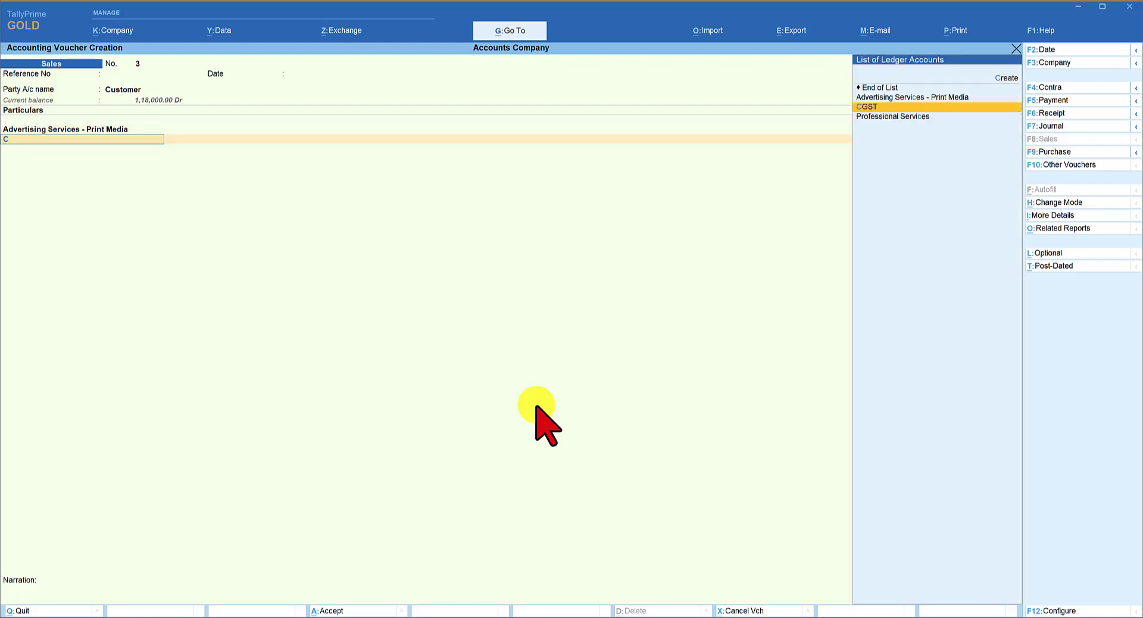
# Step: Add the CGST and SGST tax ledgers below Advertising Services - Print Media, accepting their calculated amounts
pyautogui.write('cg')
pyautogui.press('Return')
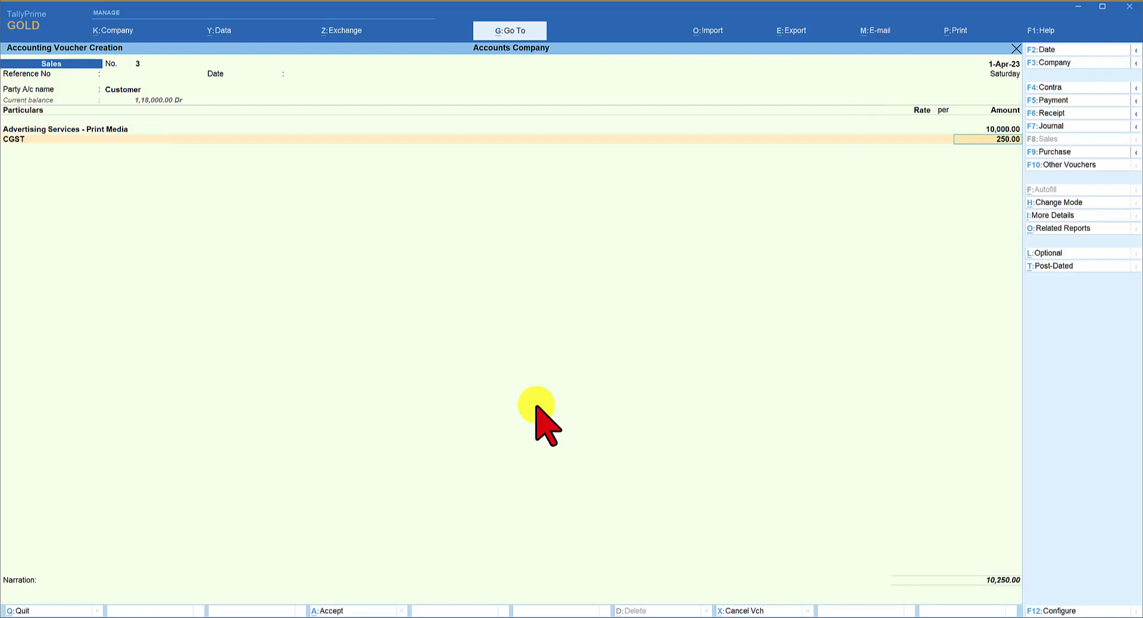
pyautogui.press('Return')
pyautogui.write('sg')
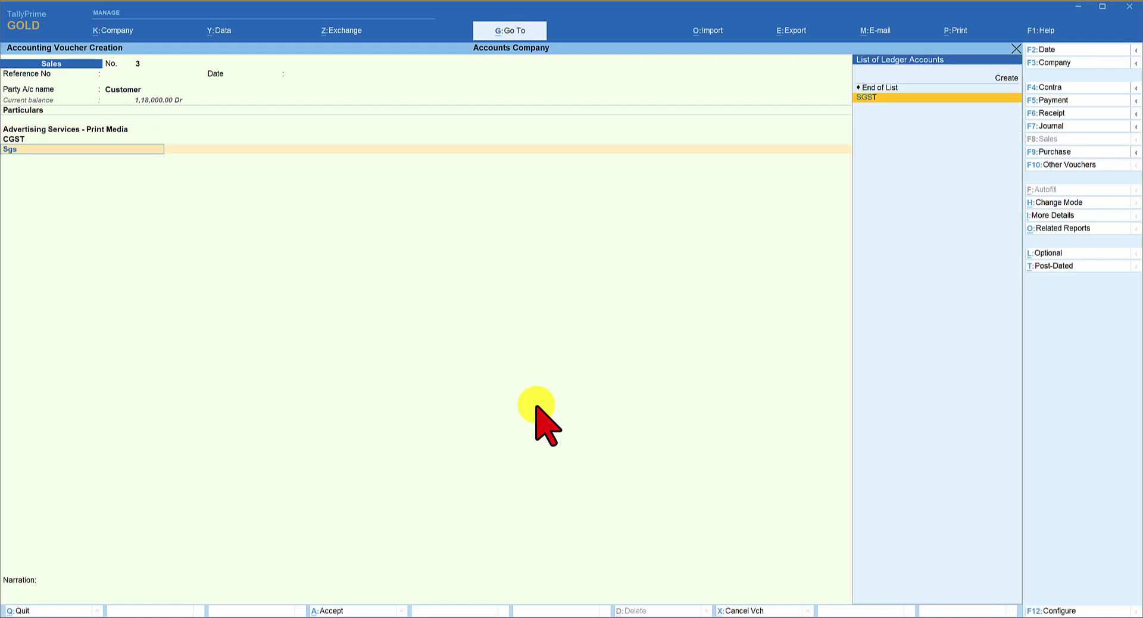
pyautogui.press('Return')
pyautogui.press('Return')
pyautogui.press('Return')
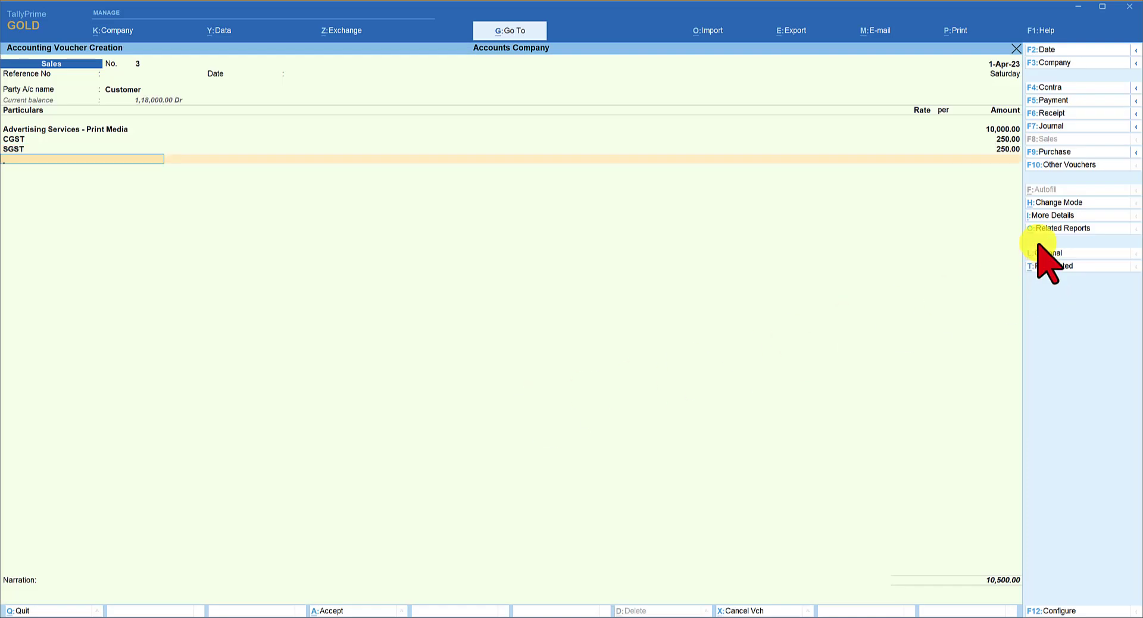
# Step: Examine the advertising voucher's GST Tax Analysis in detailed view, including the sources of its rate and HSN/SAC details
pyautogui.click(1064, 229)
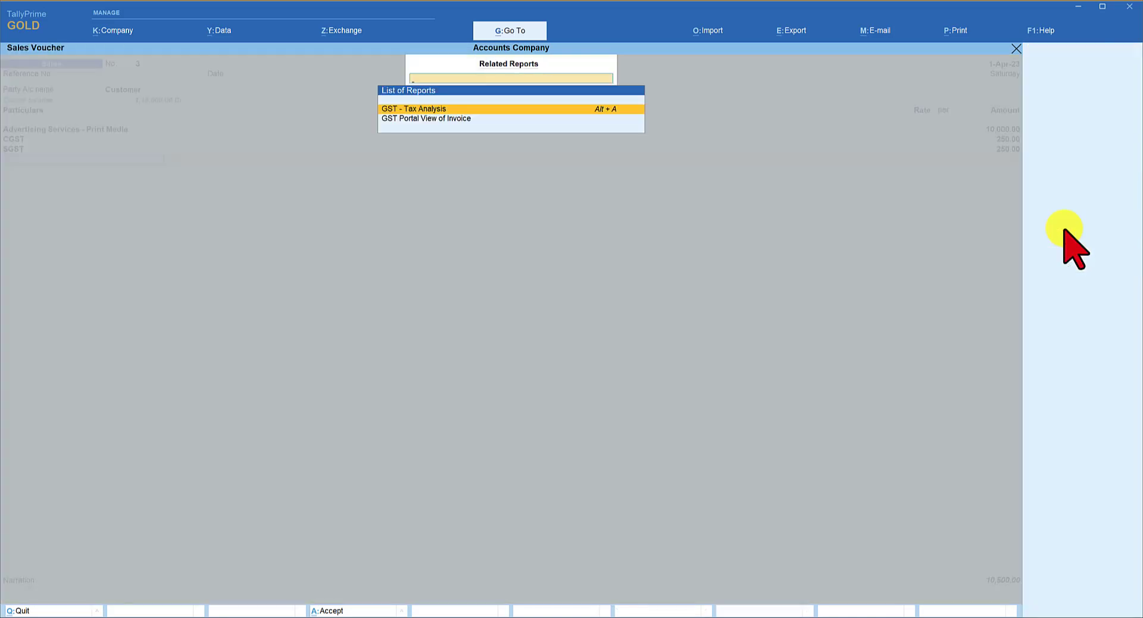
pyautogui.press('Return')
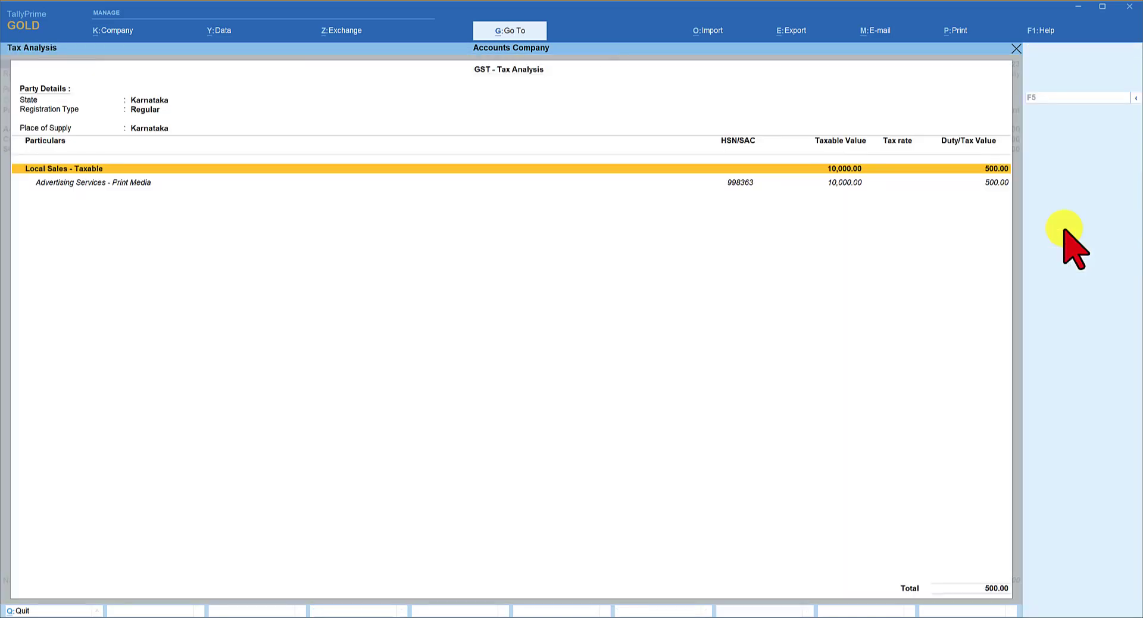
pyautogui.press('F5')
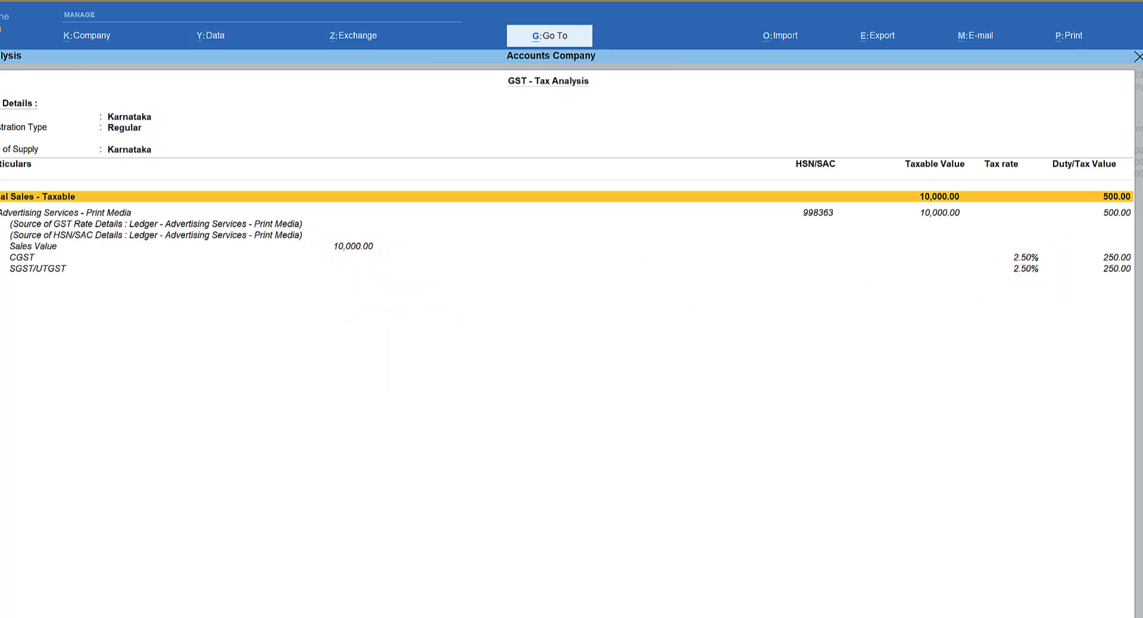
# Step: Save the advertising sales voucher, reopen it for alteration and preview its tax invoice
pyautogui.press('Return')
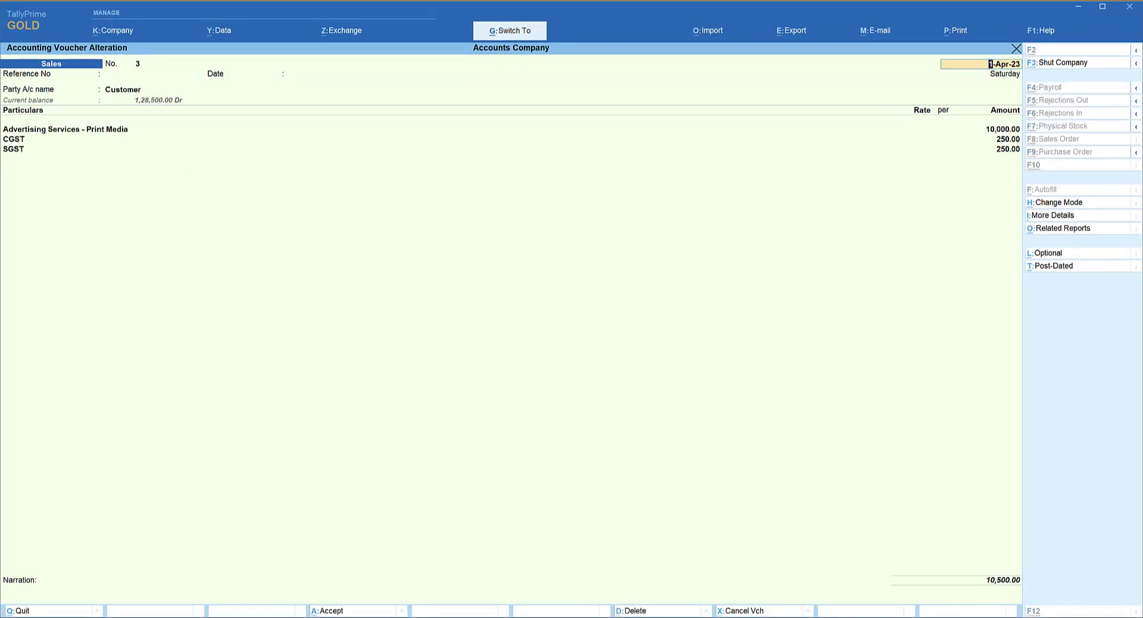
pyautogui.hotkey('alt', 'p')
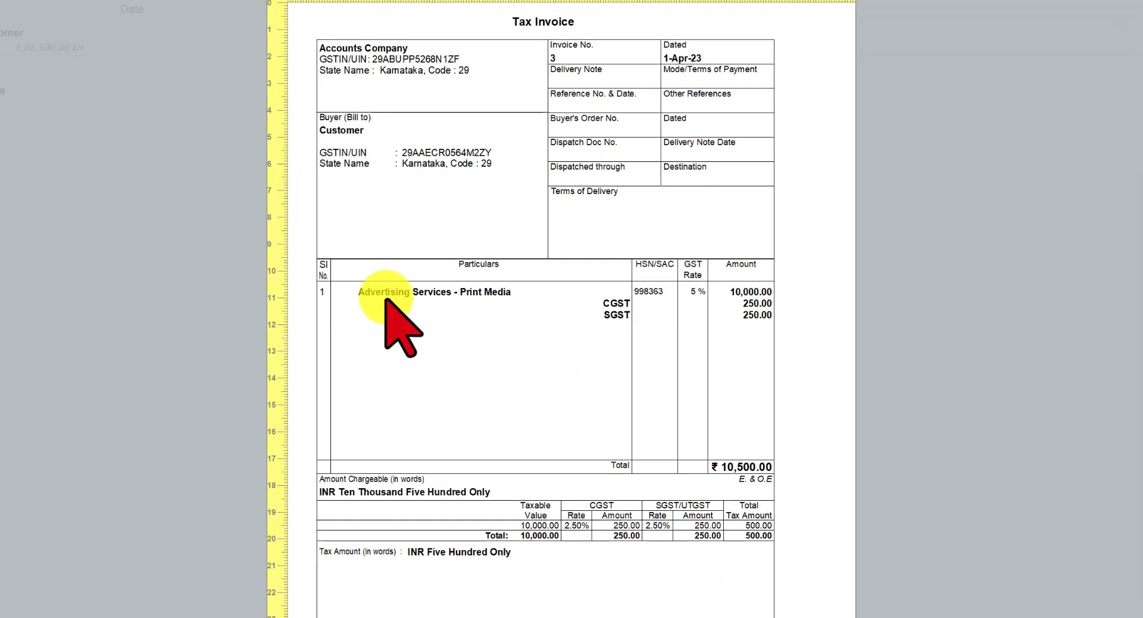